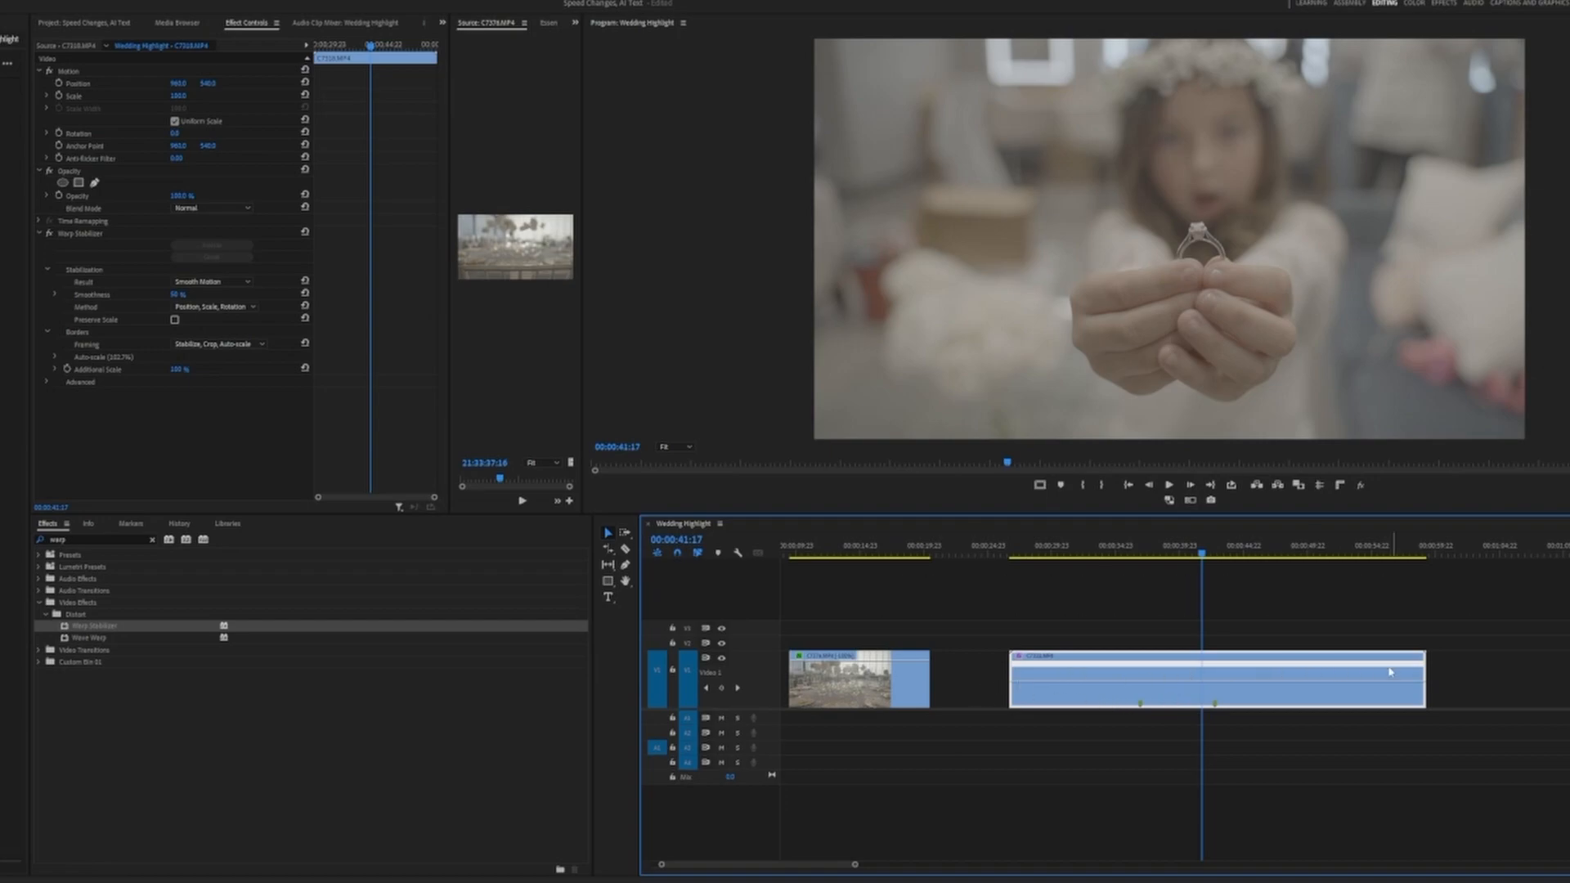
- Add a speed keyframe at the ring clip's first marker and split it apart to form a ramp
left_click(626, 566)
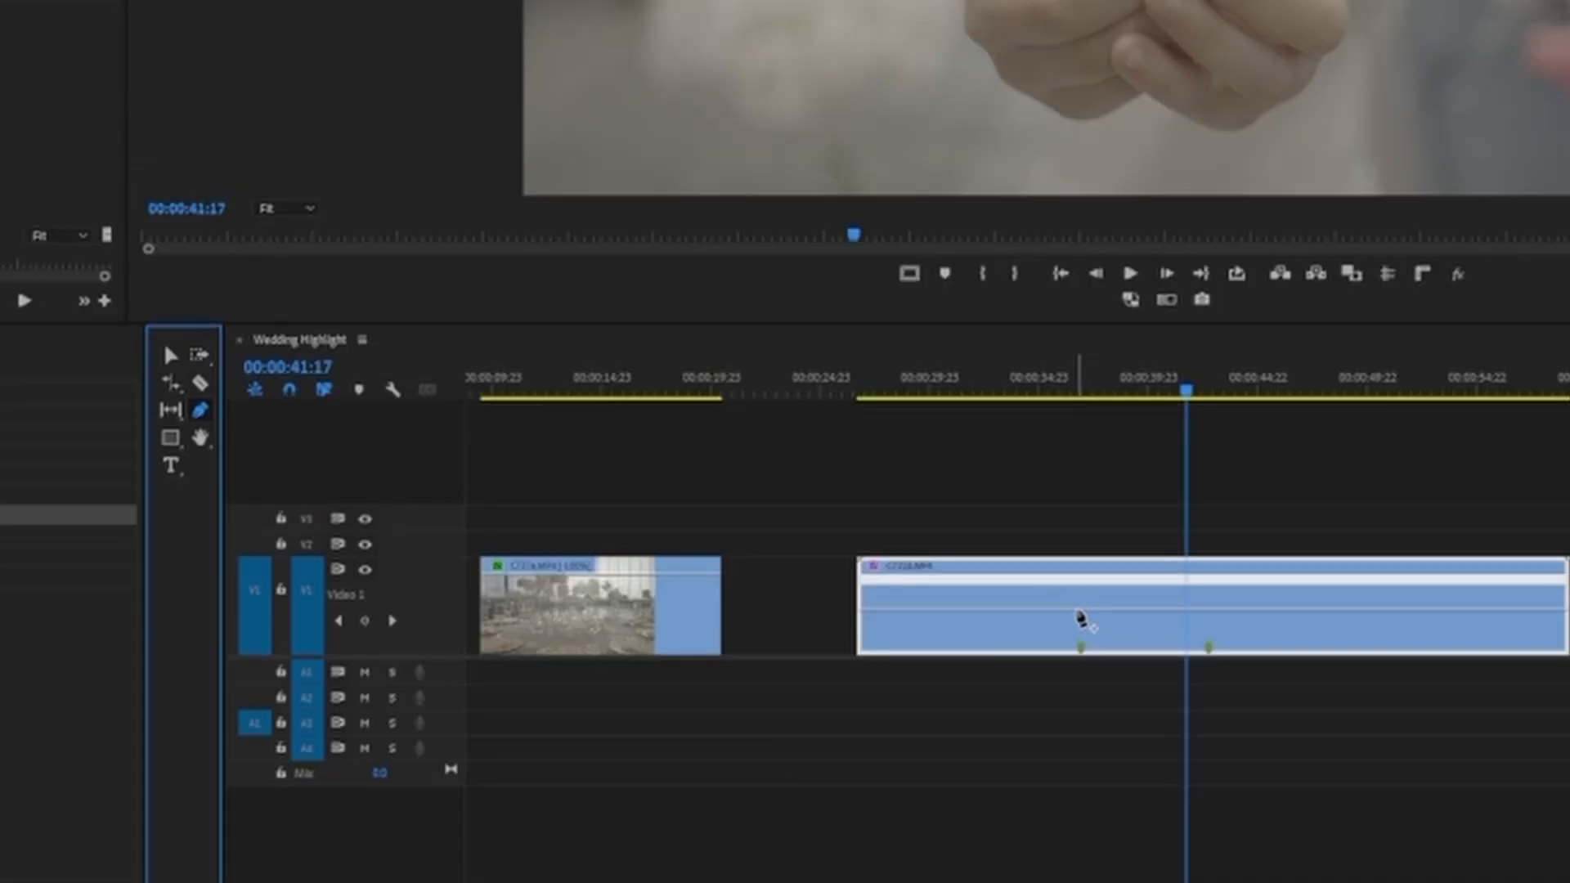
left_click(1075, 578)
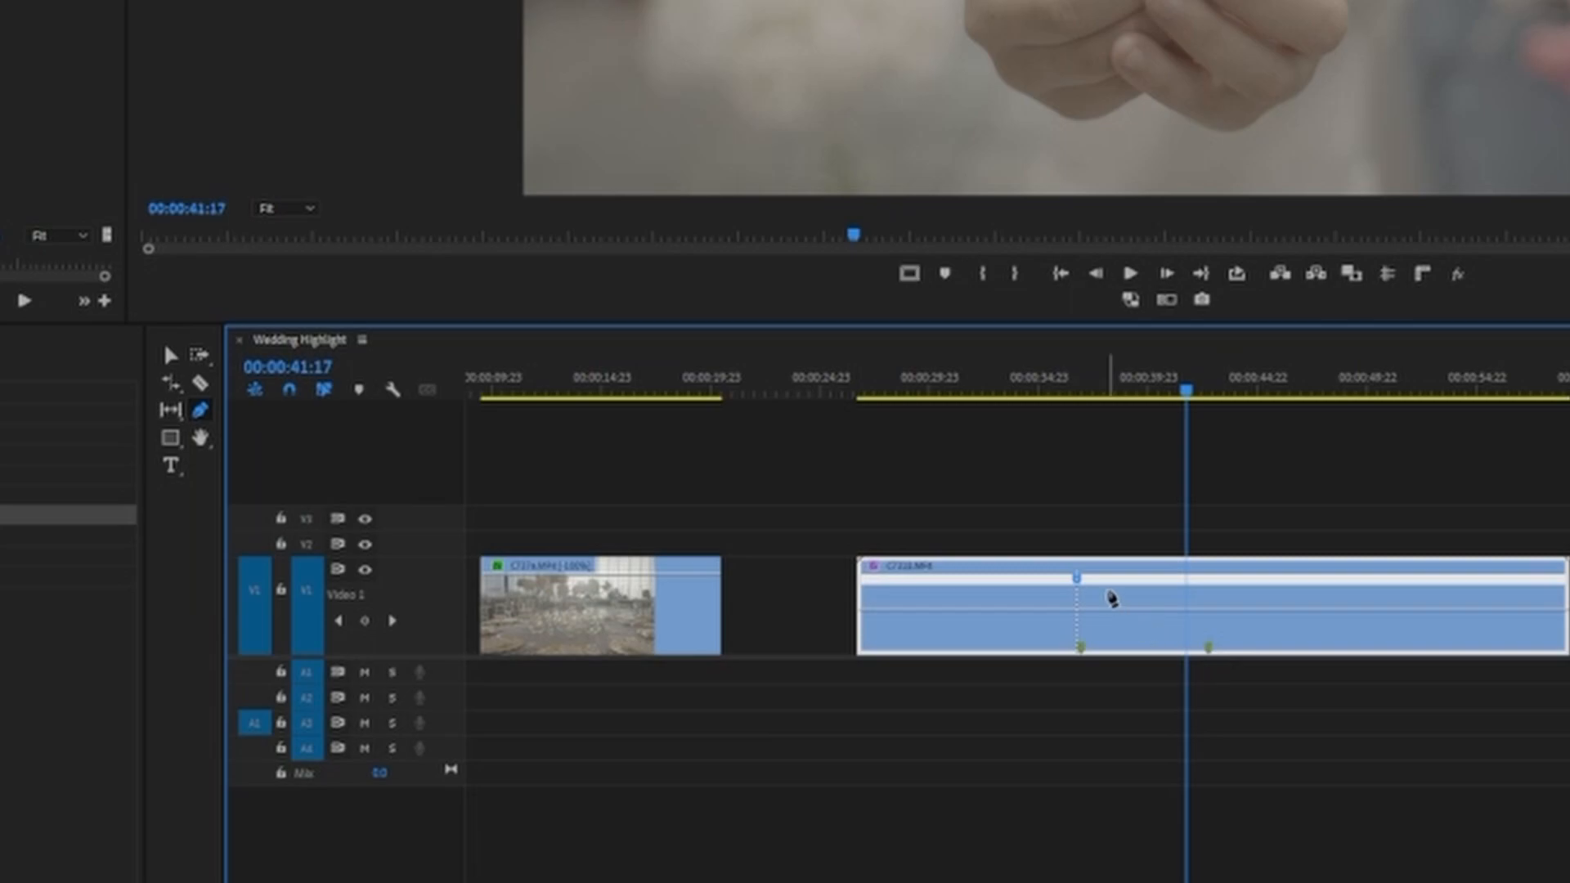
left_click(170, 355)
left_click_drag(1077, 578, 1130, 581)
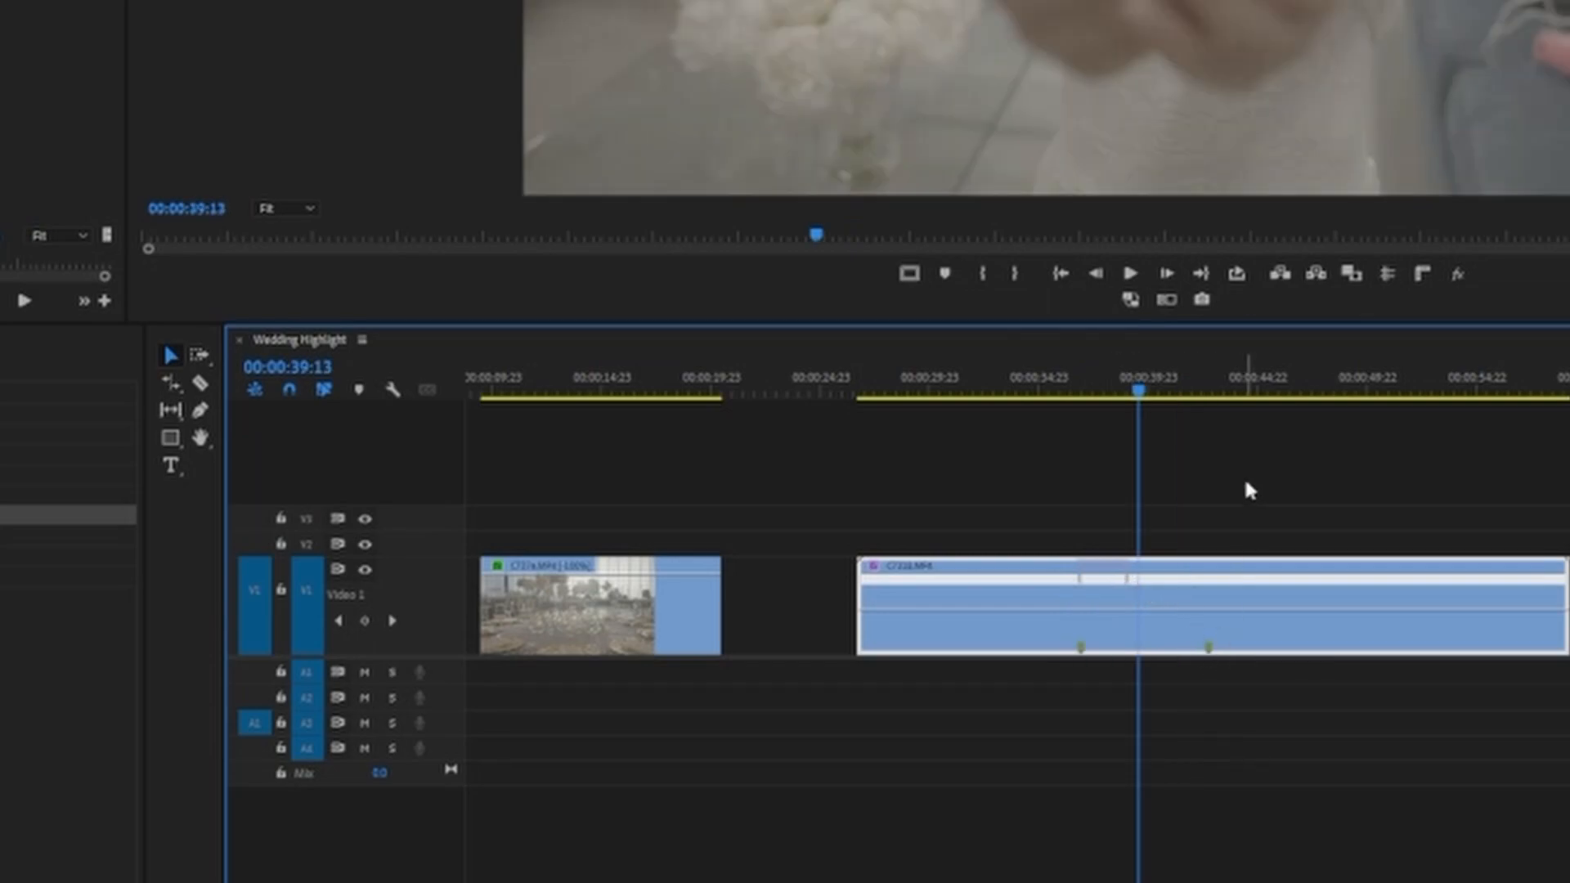
- Add a speed keyframe at the ring clip's second marker, at 00:00:42:16, and split it into a second ramp
left_click(1207, 388)
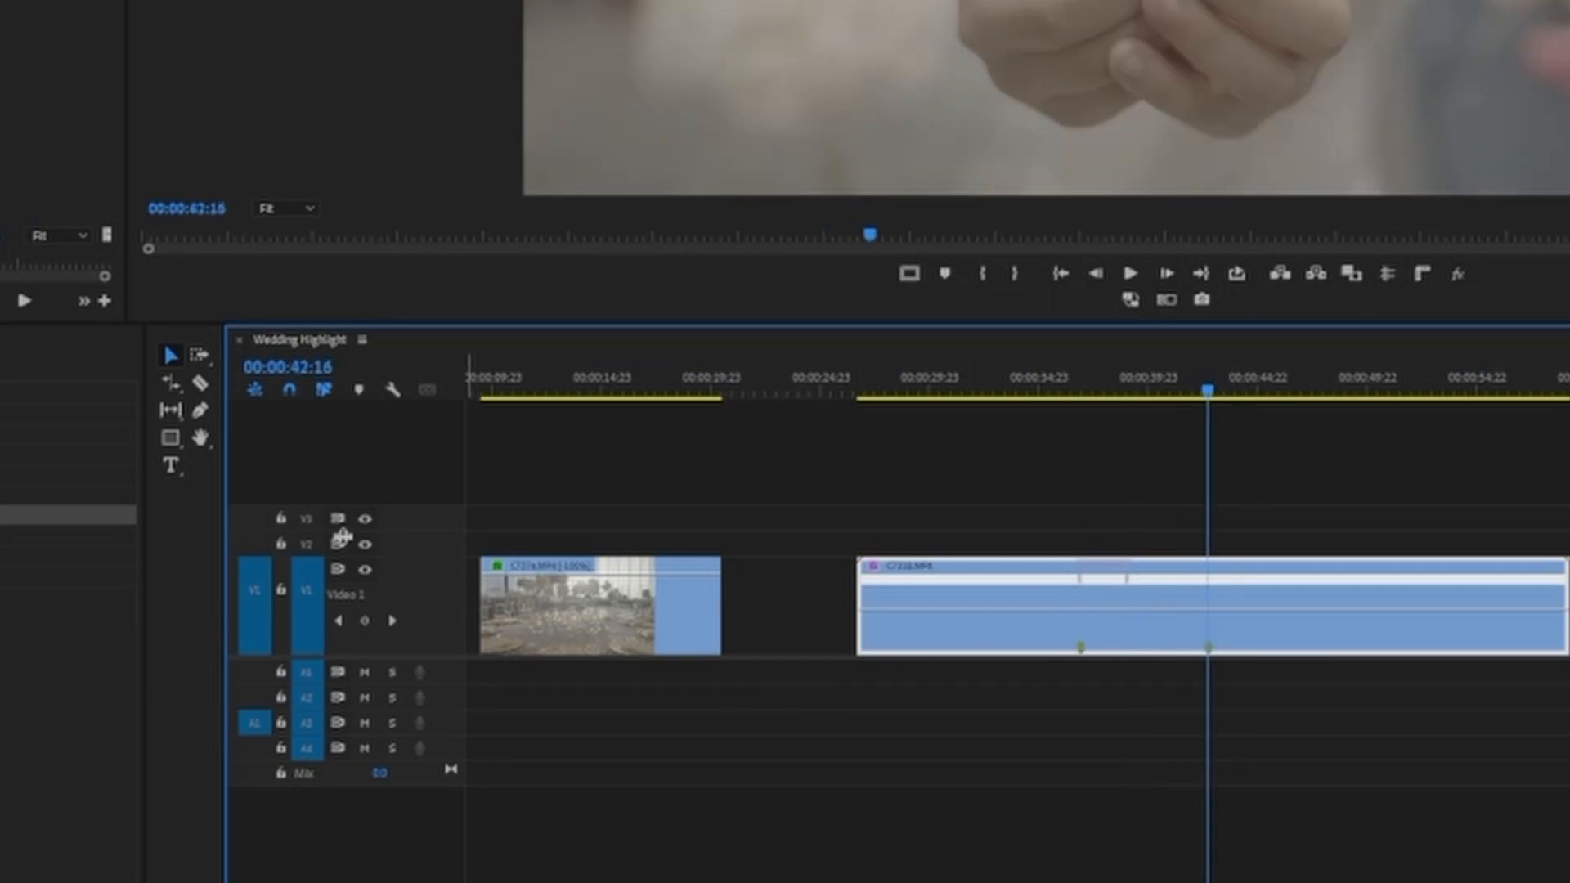
left_click(200, 409)
left_click(1207, 579)
left_click(171, 355)
mouse_move(1210, 580)
left_mouse_down()
mouse_move(1242, 585)
mouse_move(1180, 590)
left_mouse_up()
- Raise the speed between the ring clip's two ramps to about 413% and play back the result
left_click_drag(1153, 615, 1183, 573)
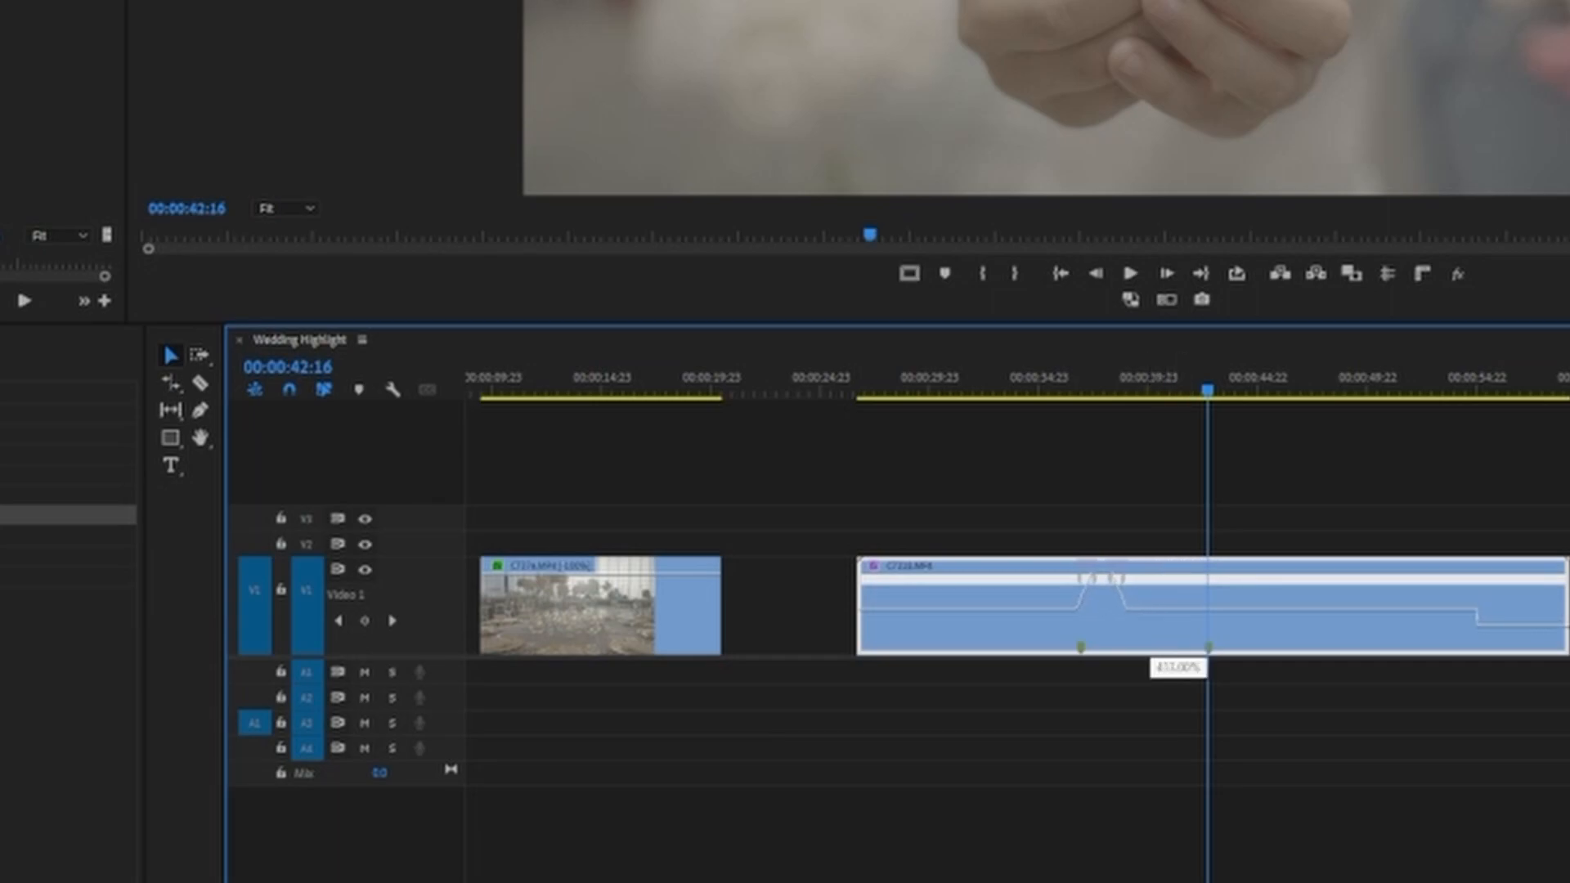
left_click_drag(1182, 574, 1182, 573)
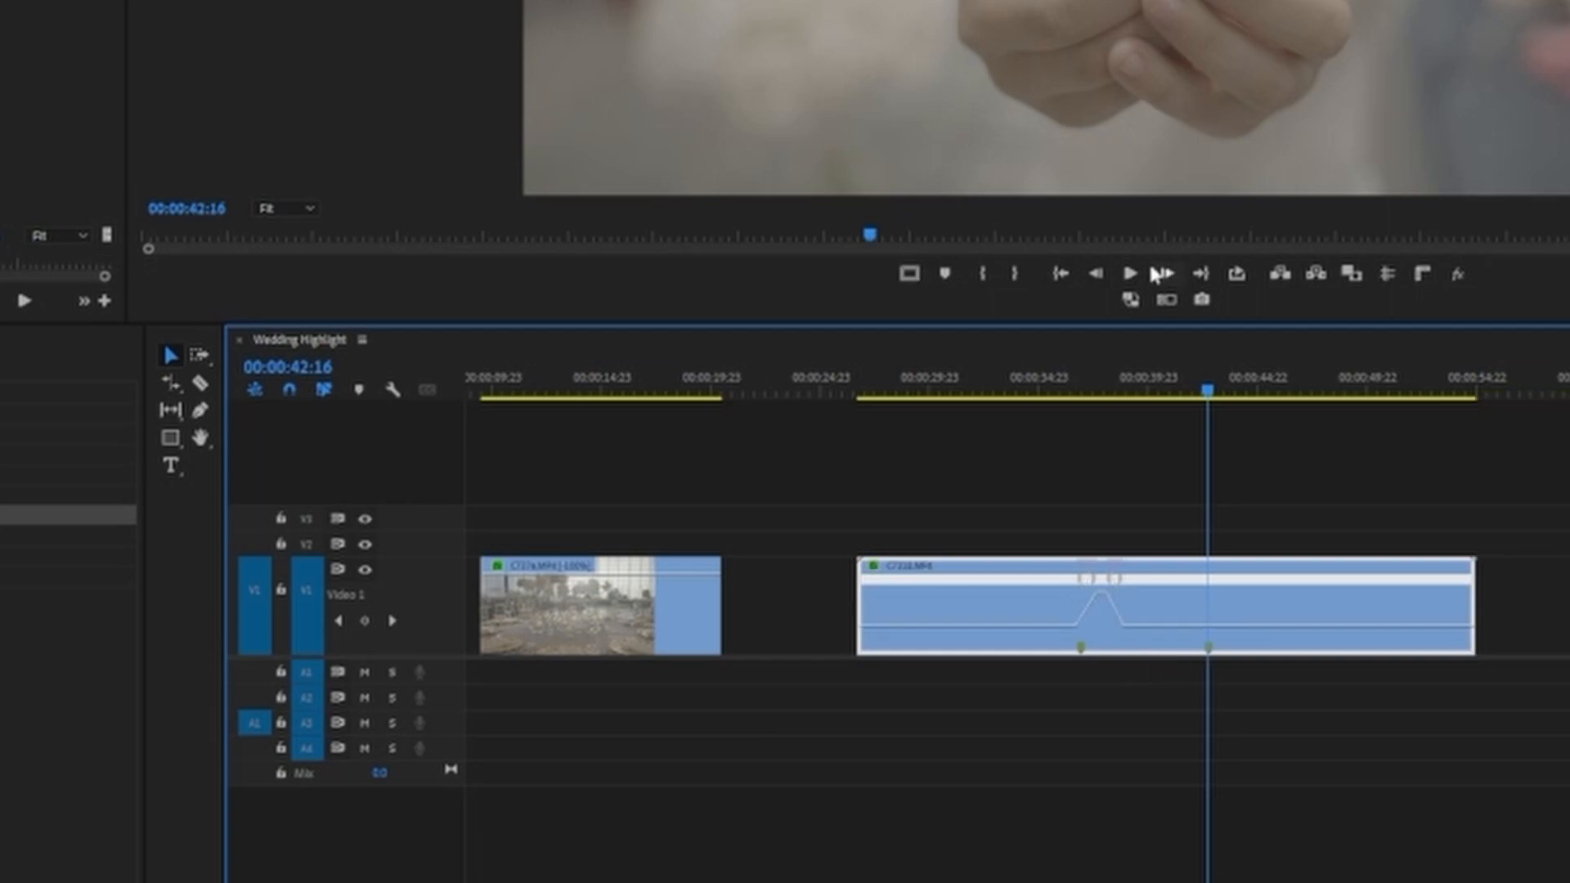
left_click(1052, 382)
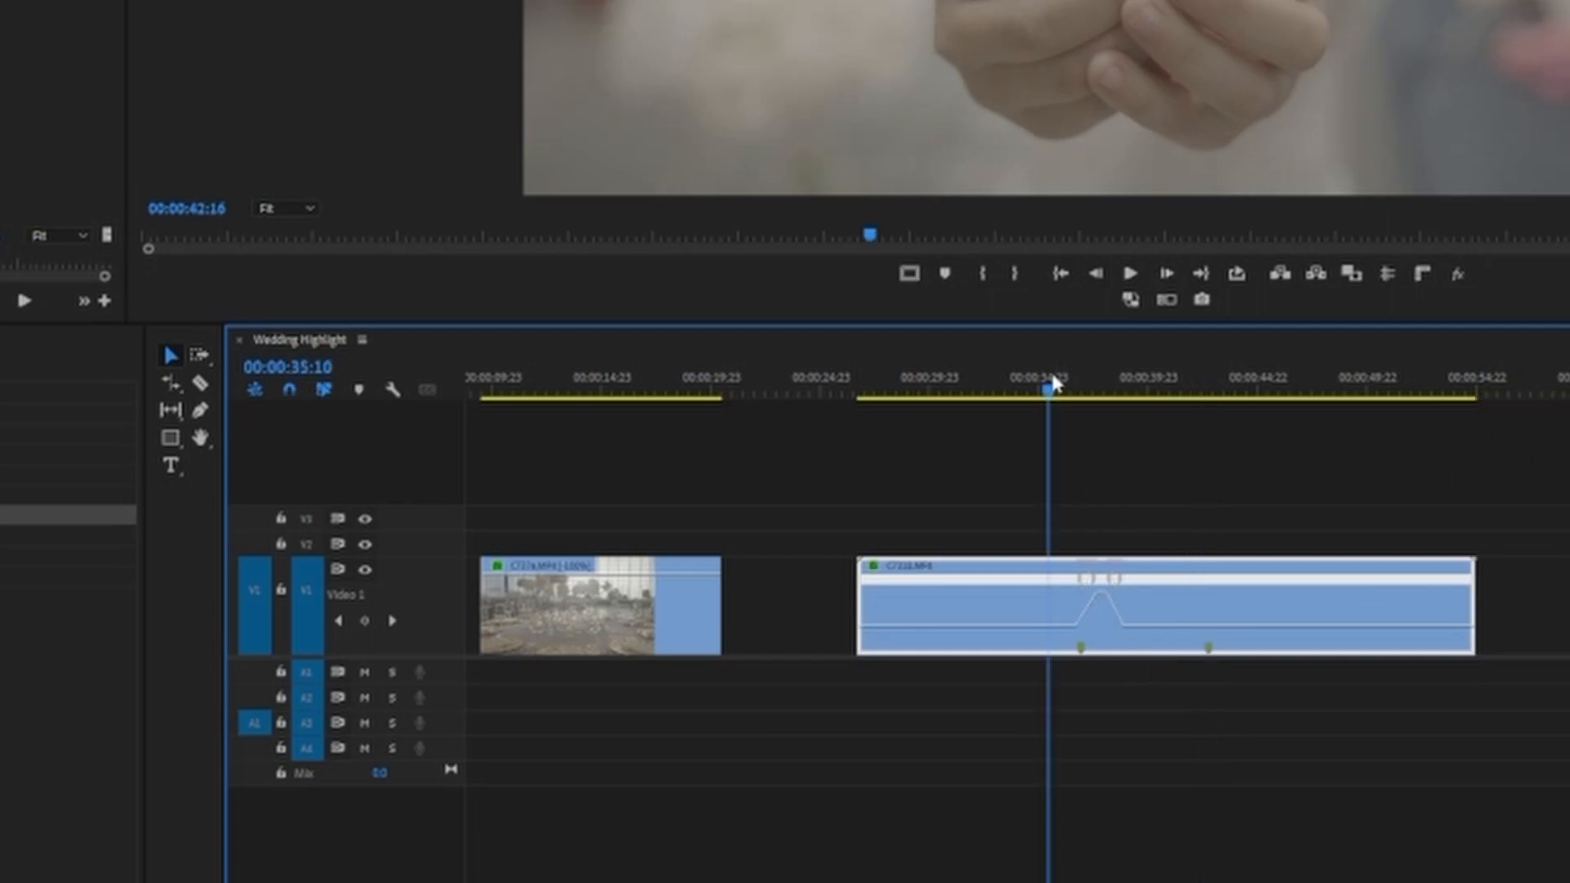
key("space")
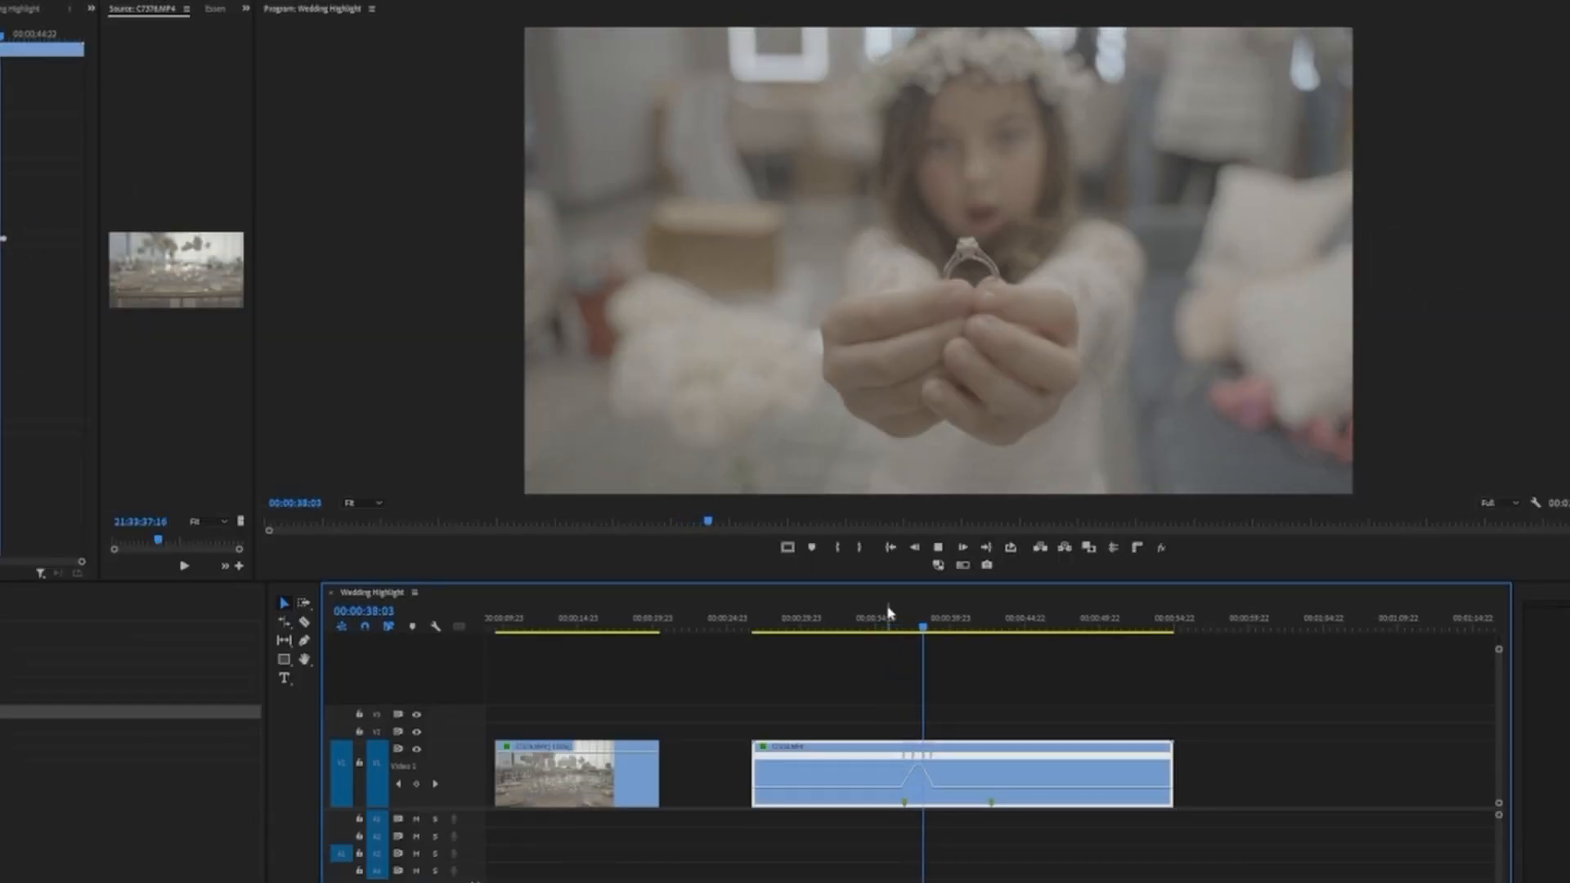
key("space")
- Slightly lower the speed of the ring clip's fast section and replay it
left_click_drag(905, 623, 910, 628)
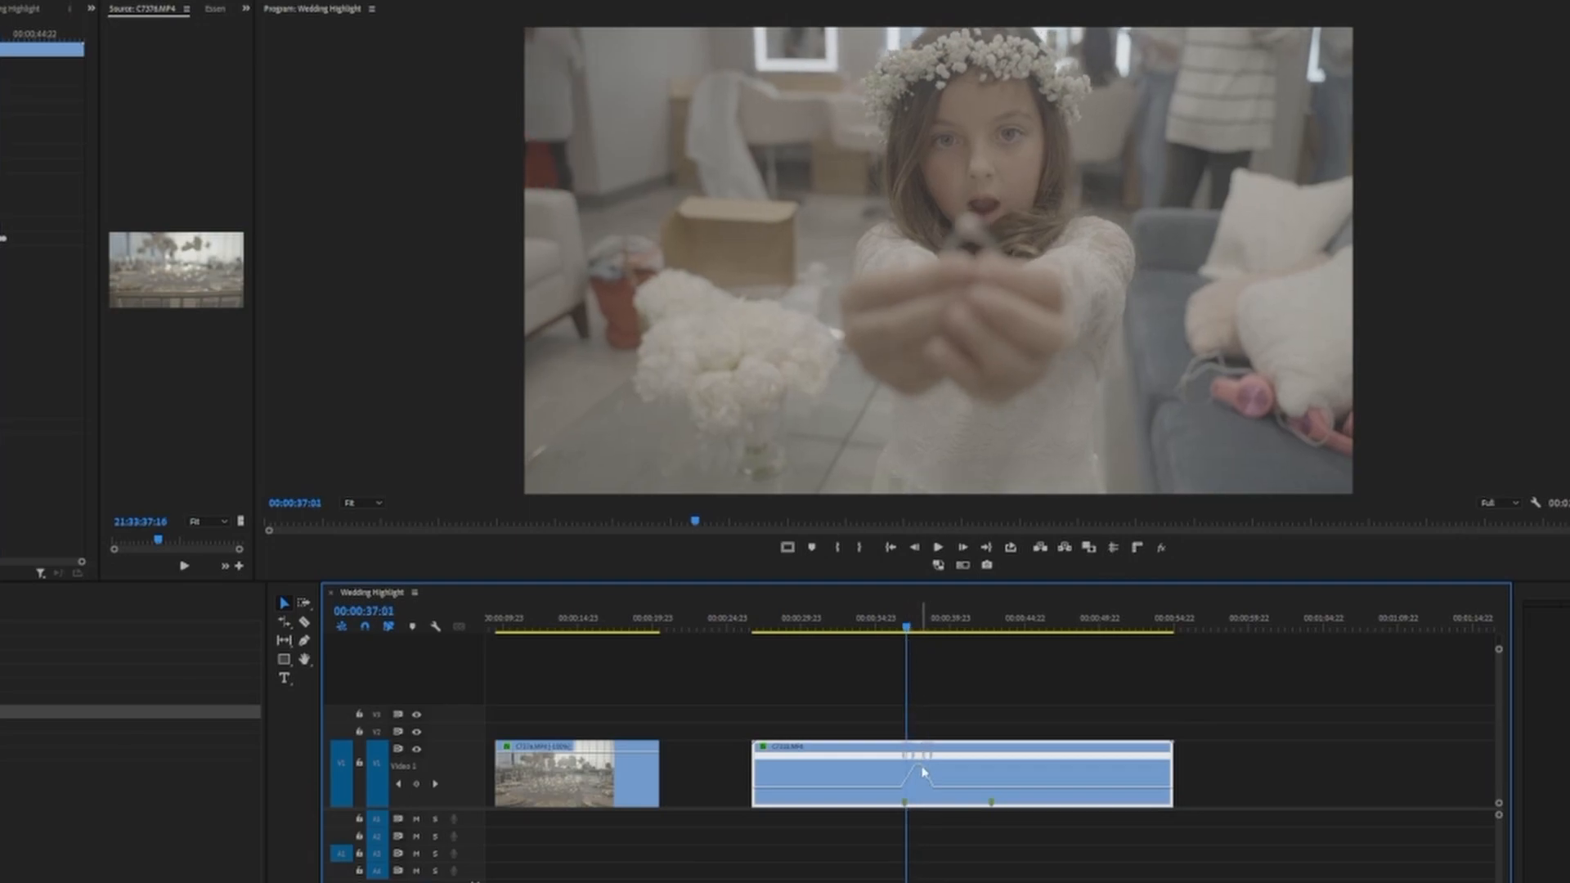
left_click_drag(921, 769, 927, 769)
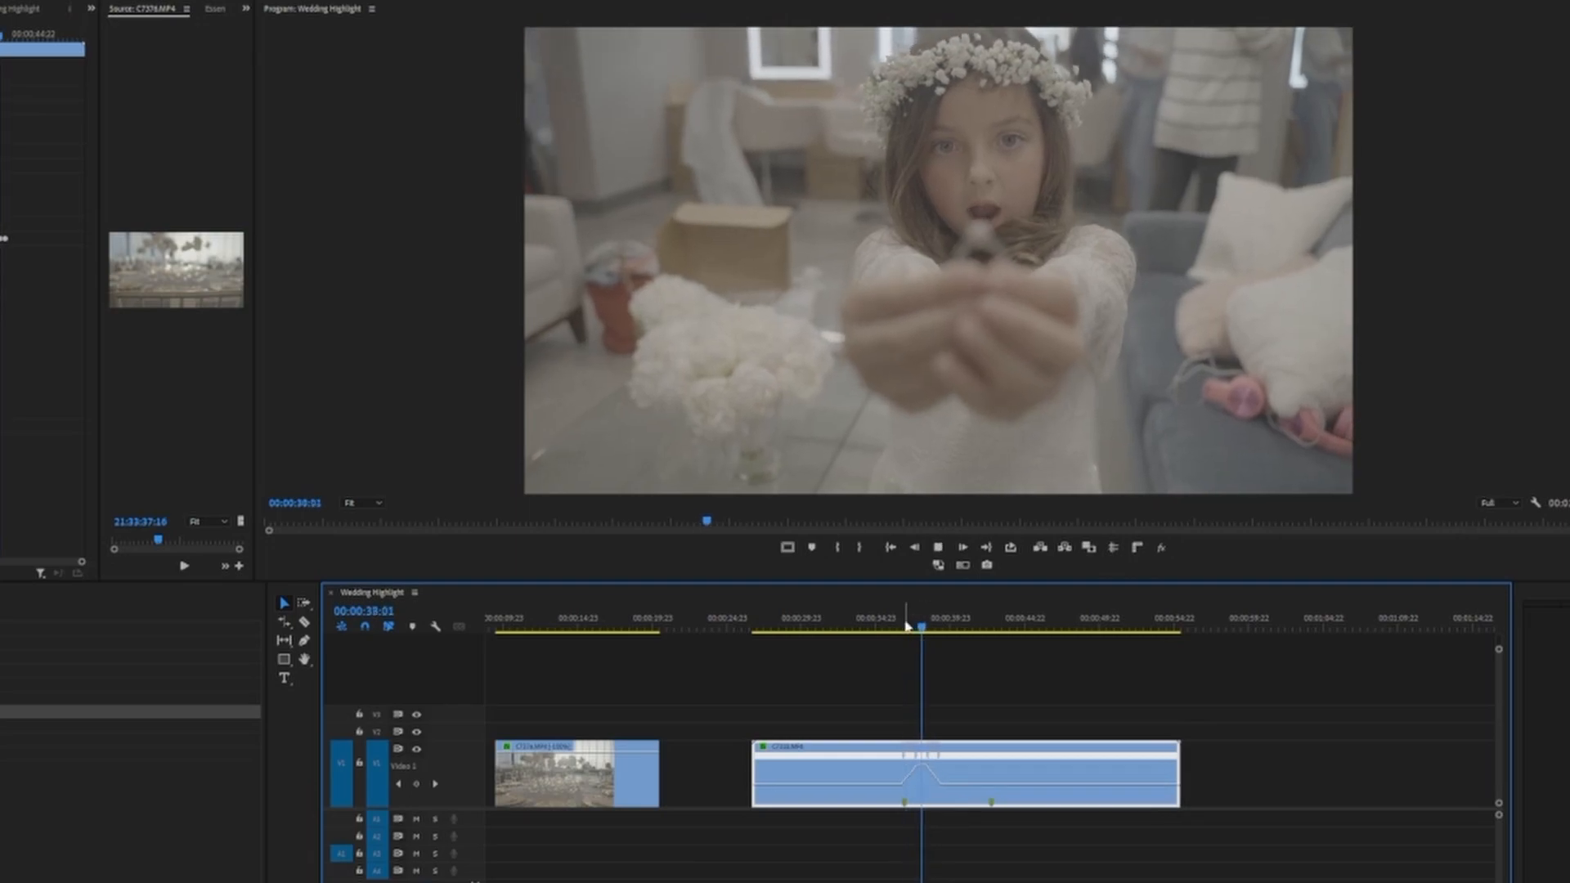
key("space")
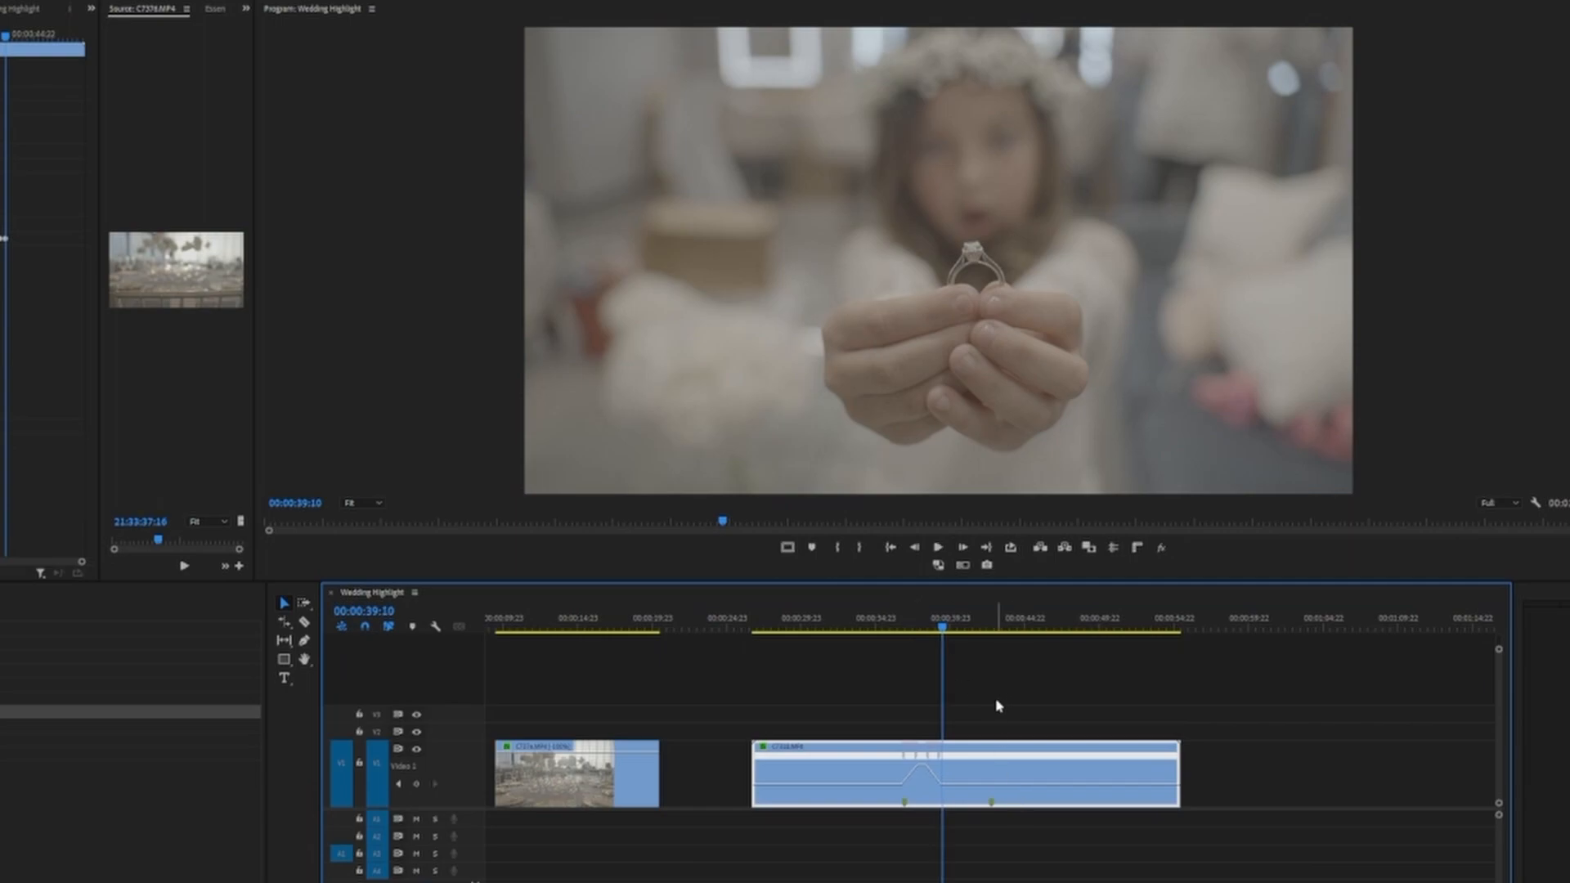
- Smooth the ring clip's slow-down ramp into a curve and shift it to about 00:00:39–00:00:40
key("=")
key("=")
key("=")
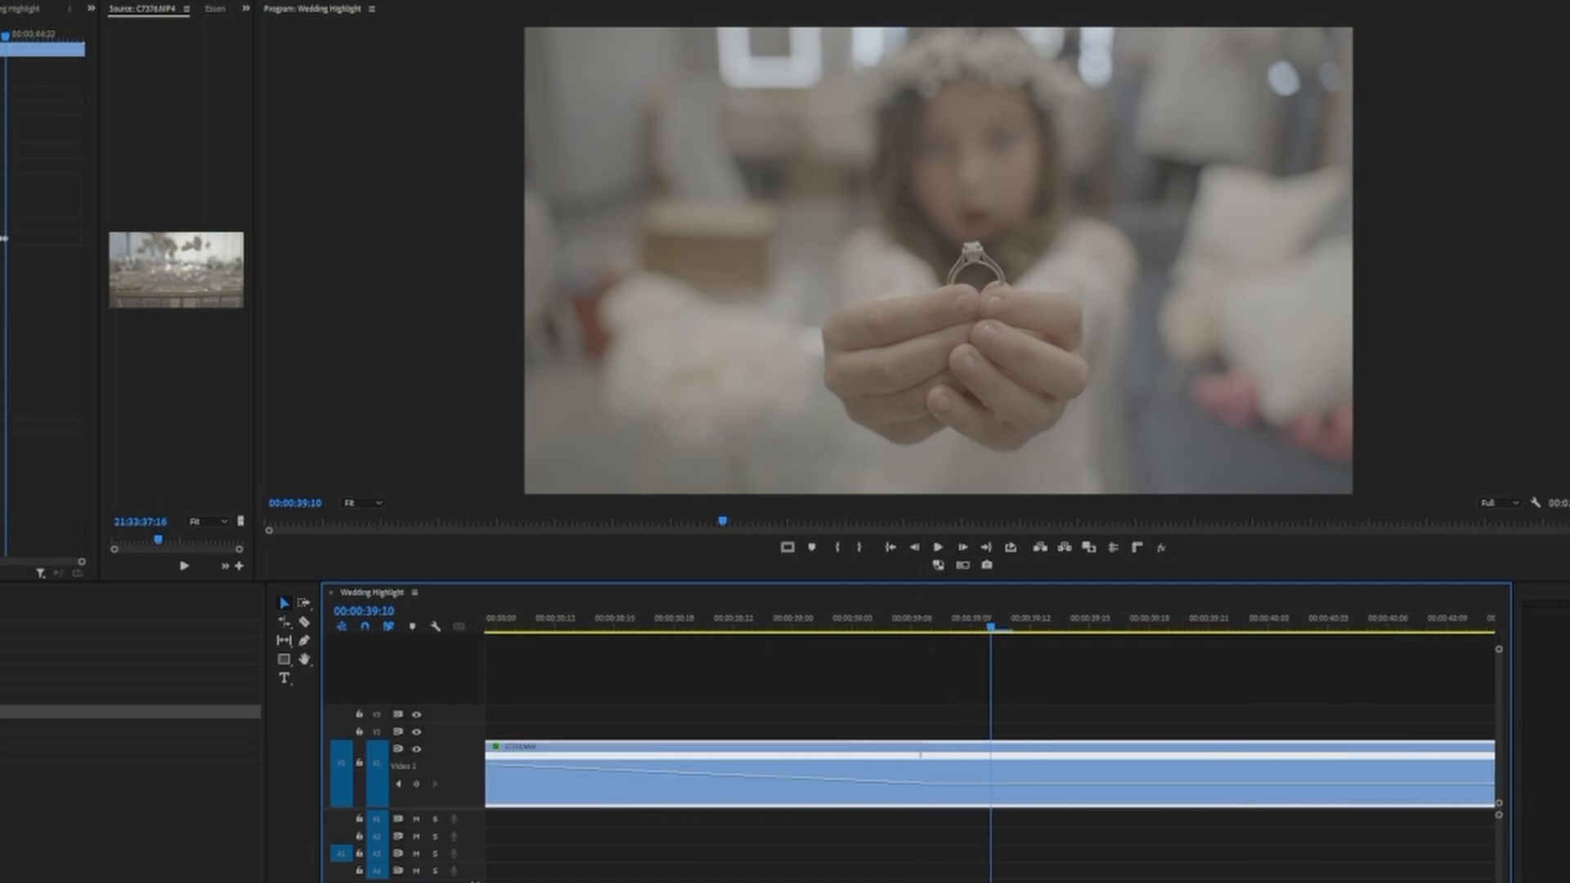
left_click(961, 764)
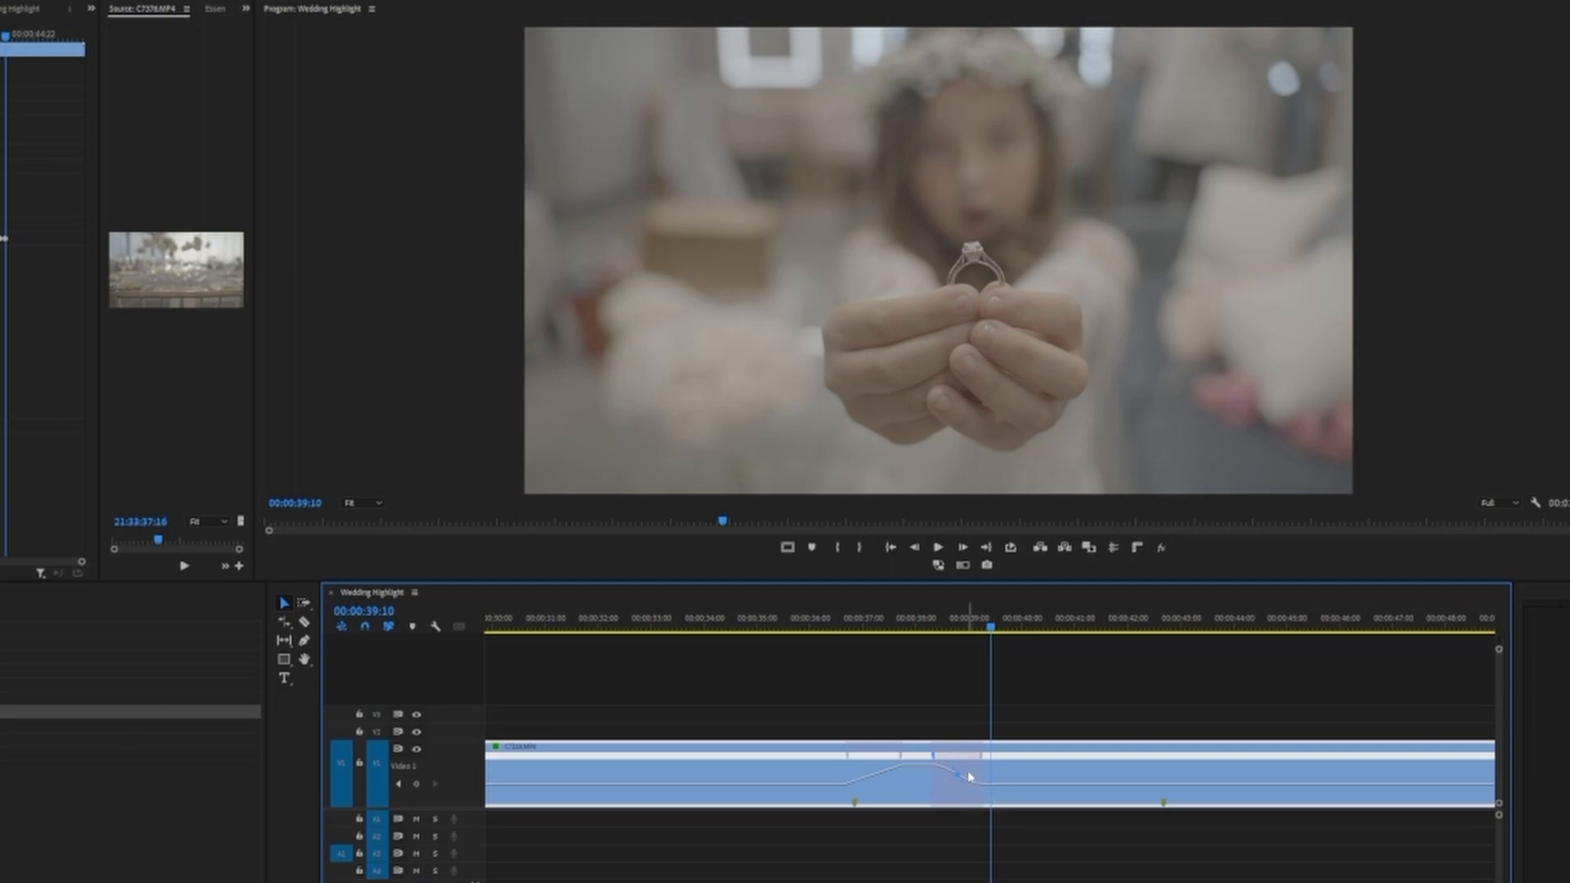
left_click_drag(963, 754, 1004, 755)
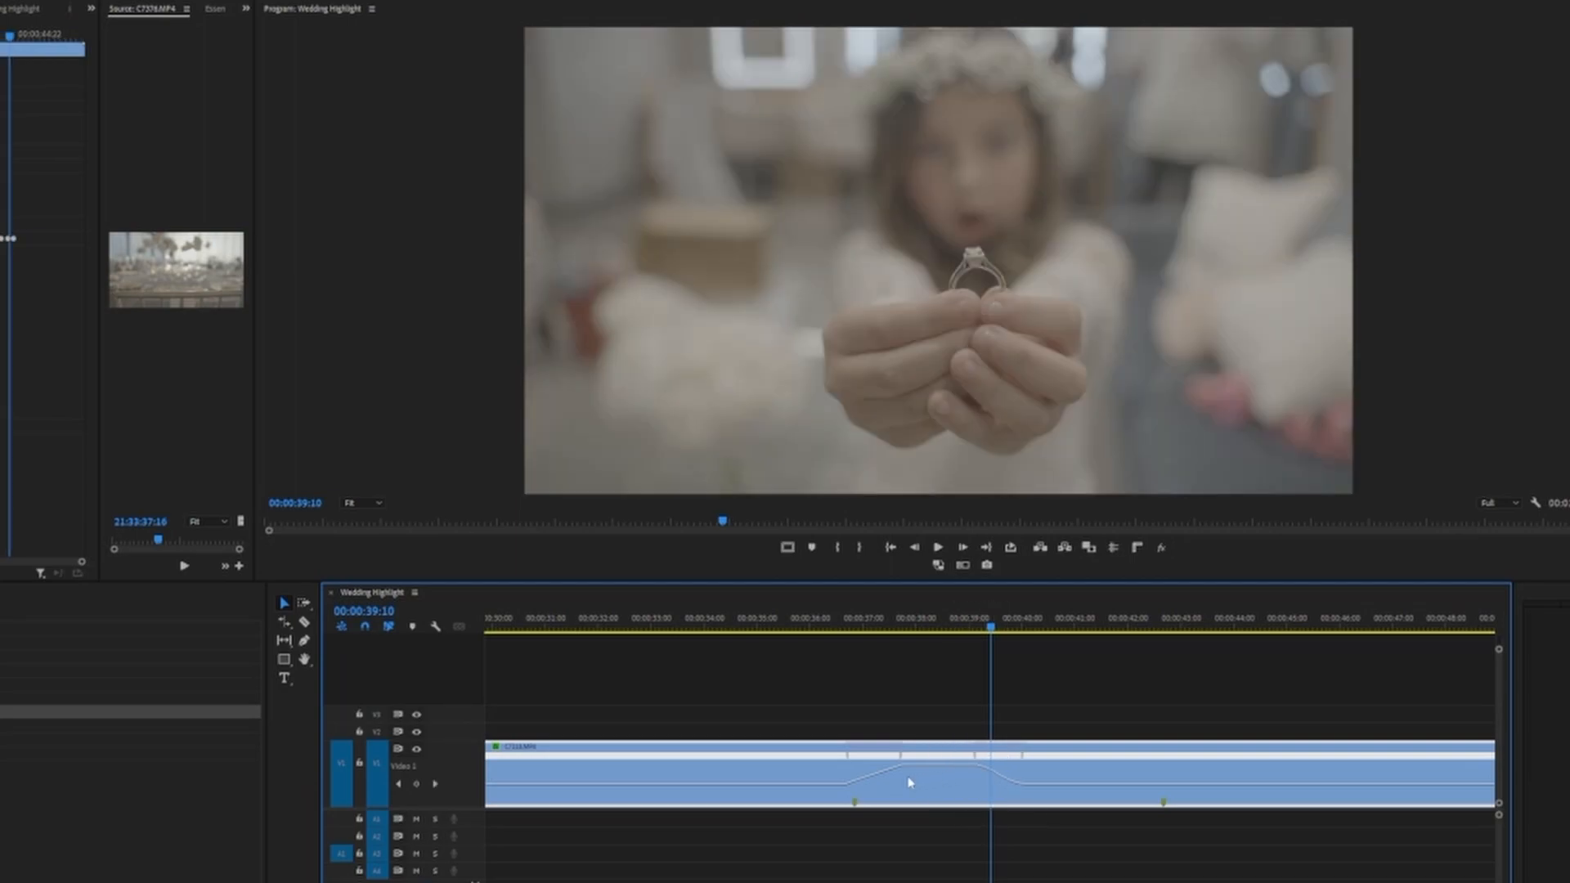
- Smooth the ring clip's speed-up ramp into a curve and play back the finished speed ramp
left_click(892, 768)
left_click_drag(904, 765, 850, 763)
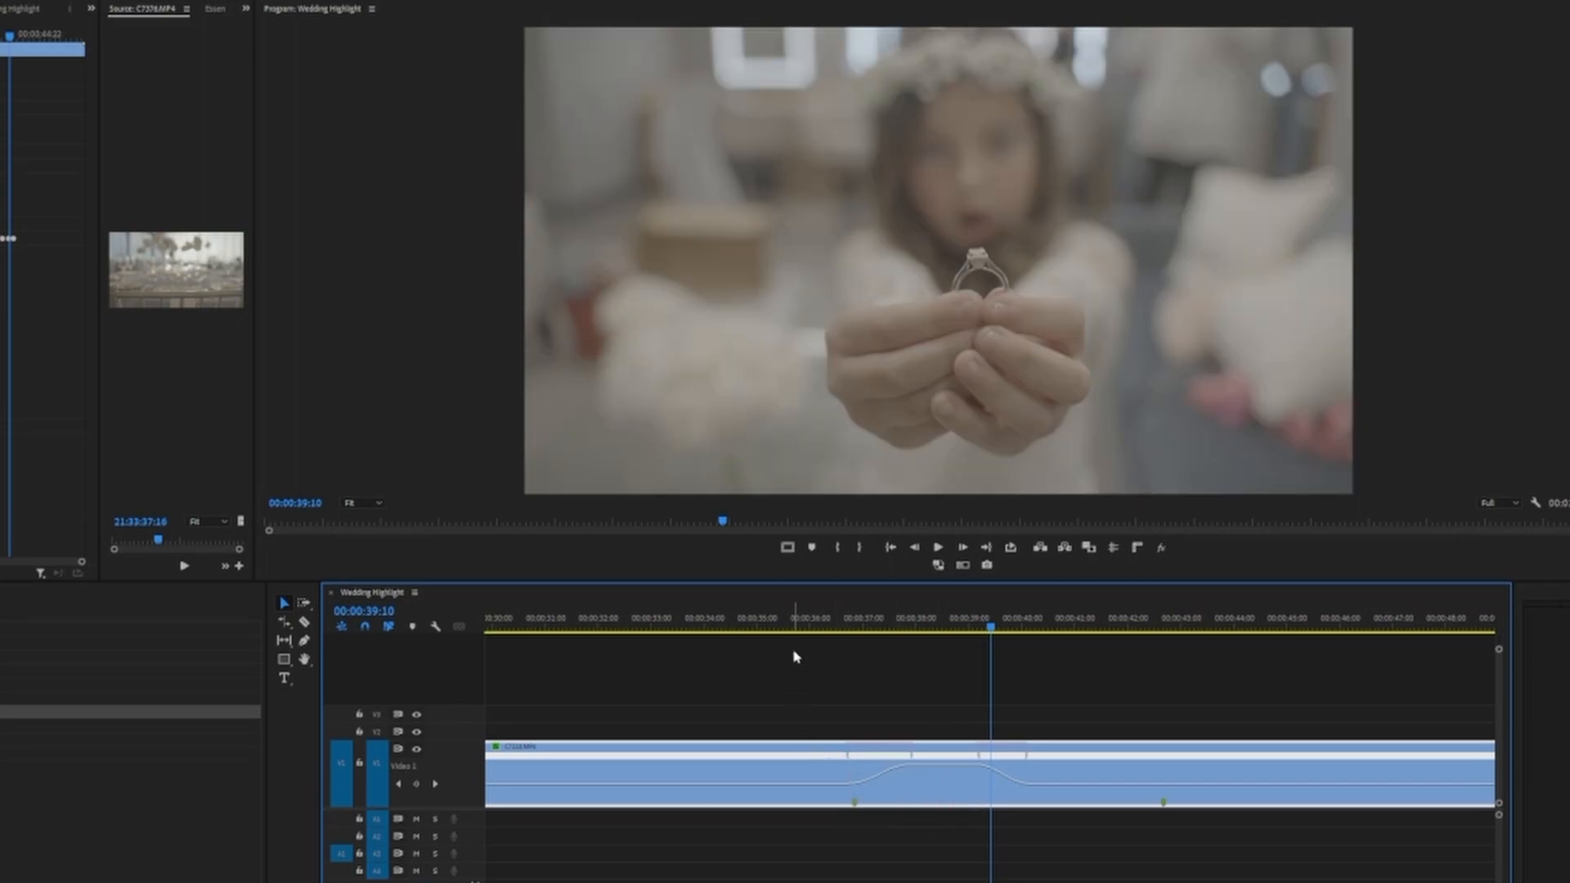
left_click(805, 619)
key("space")
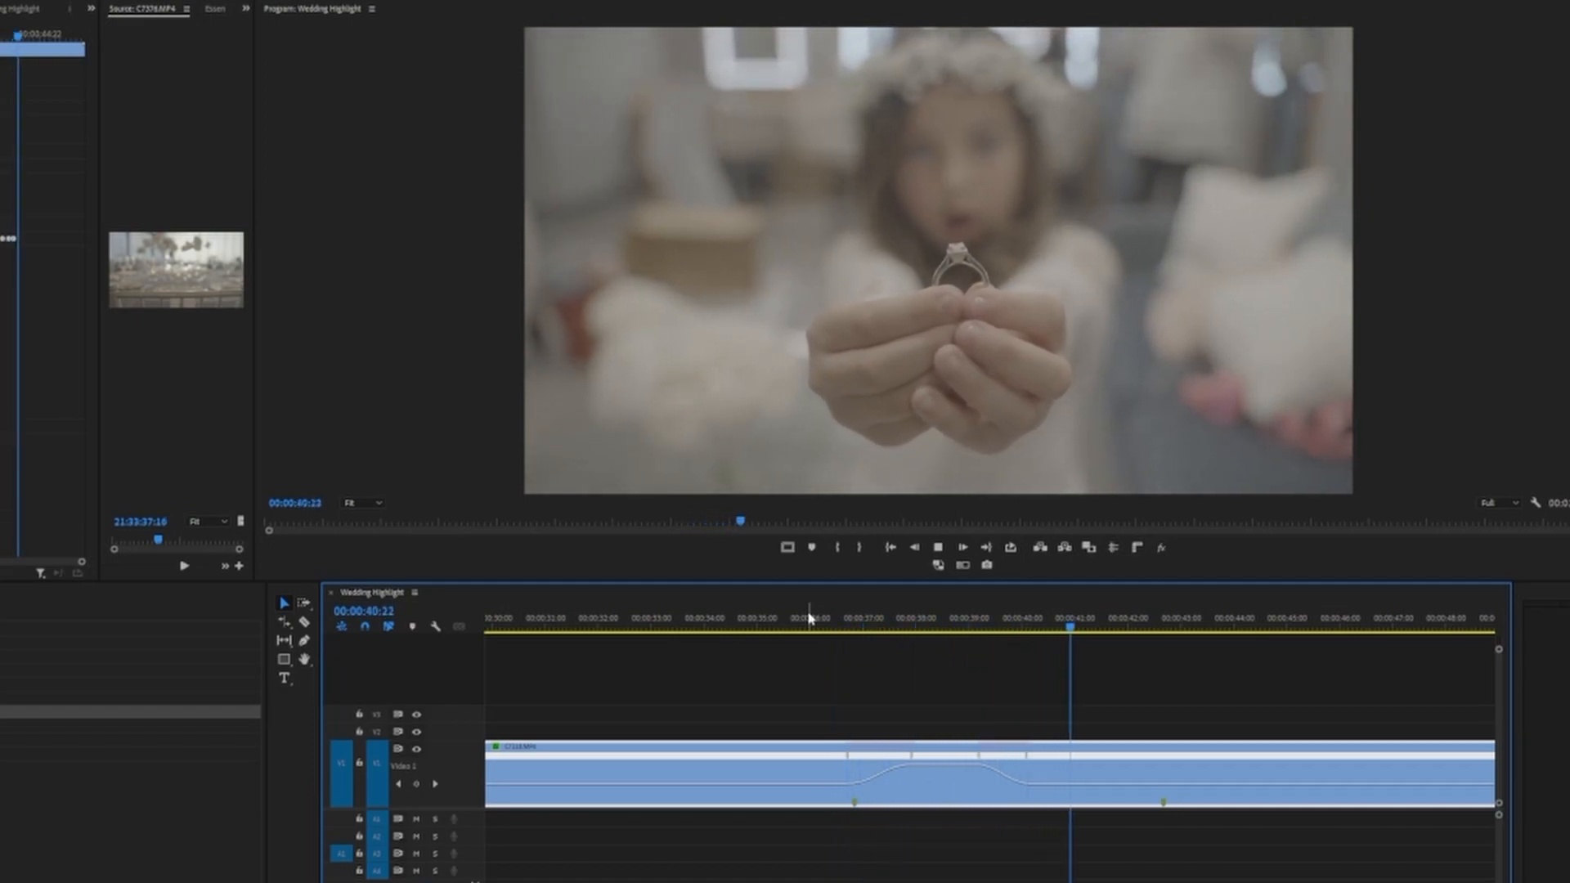
key("space")
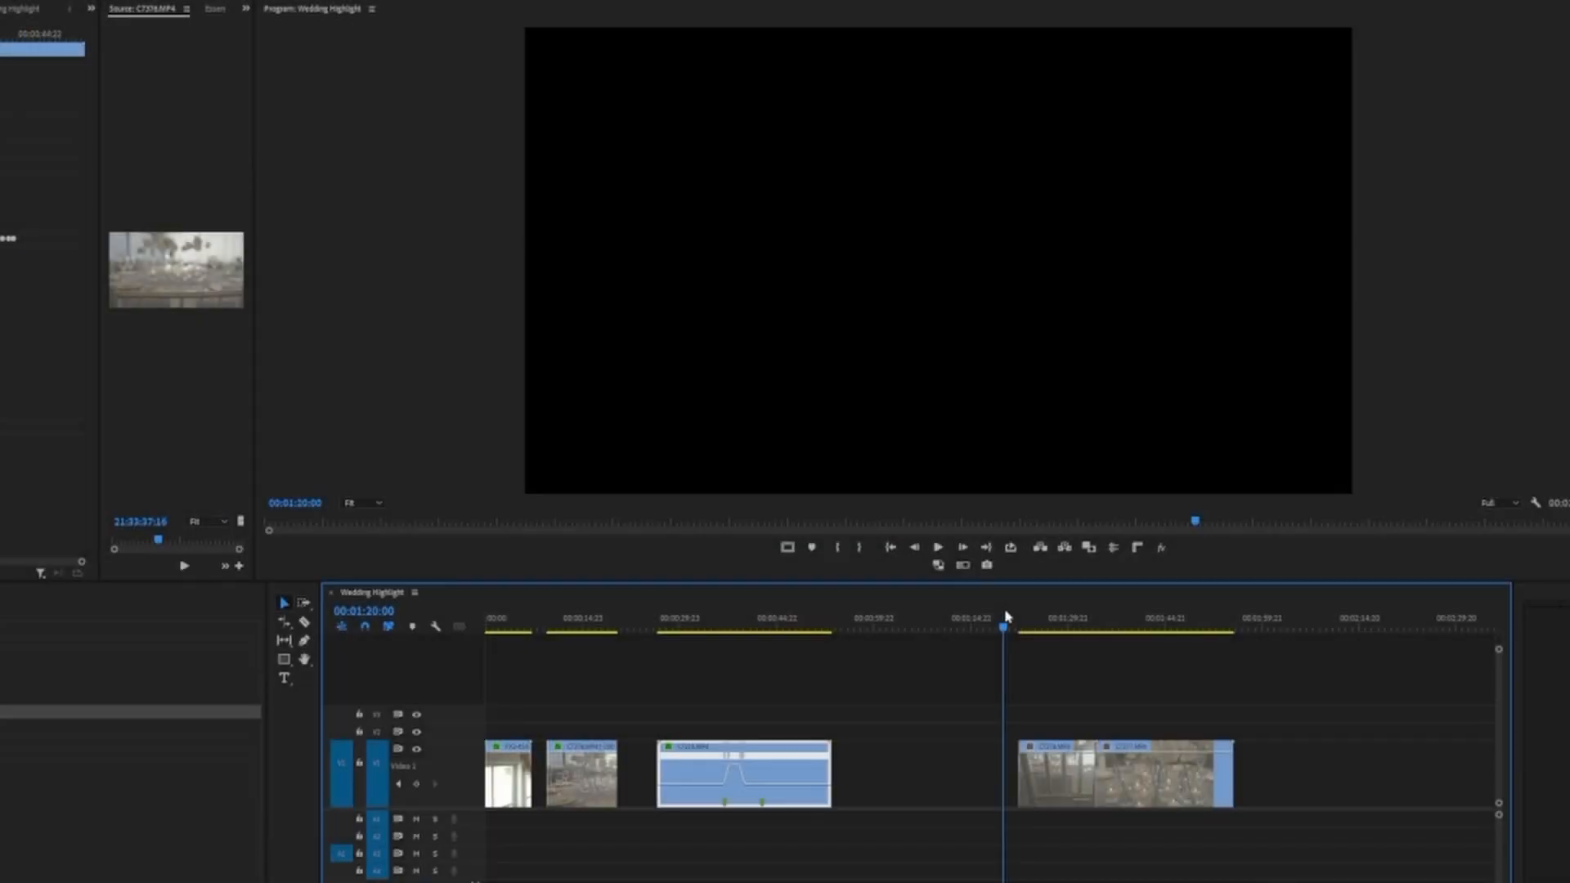
- Display the Time Remapping speed line on the chair clip, the first of the two adjoining clips near the sequence's end
left_click_drag(1009, 623, 1059, 627)
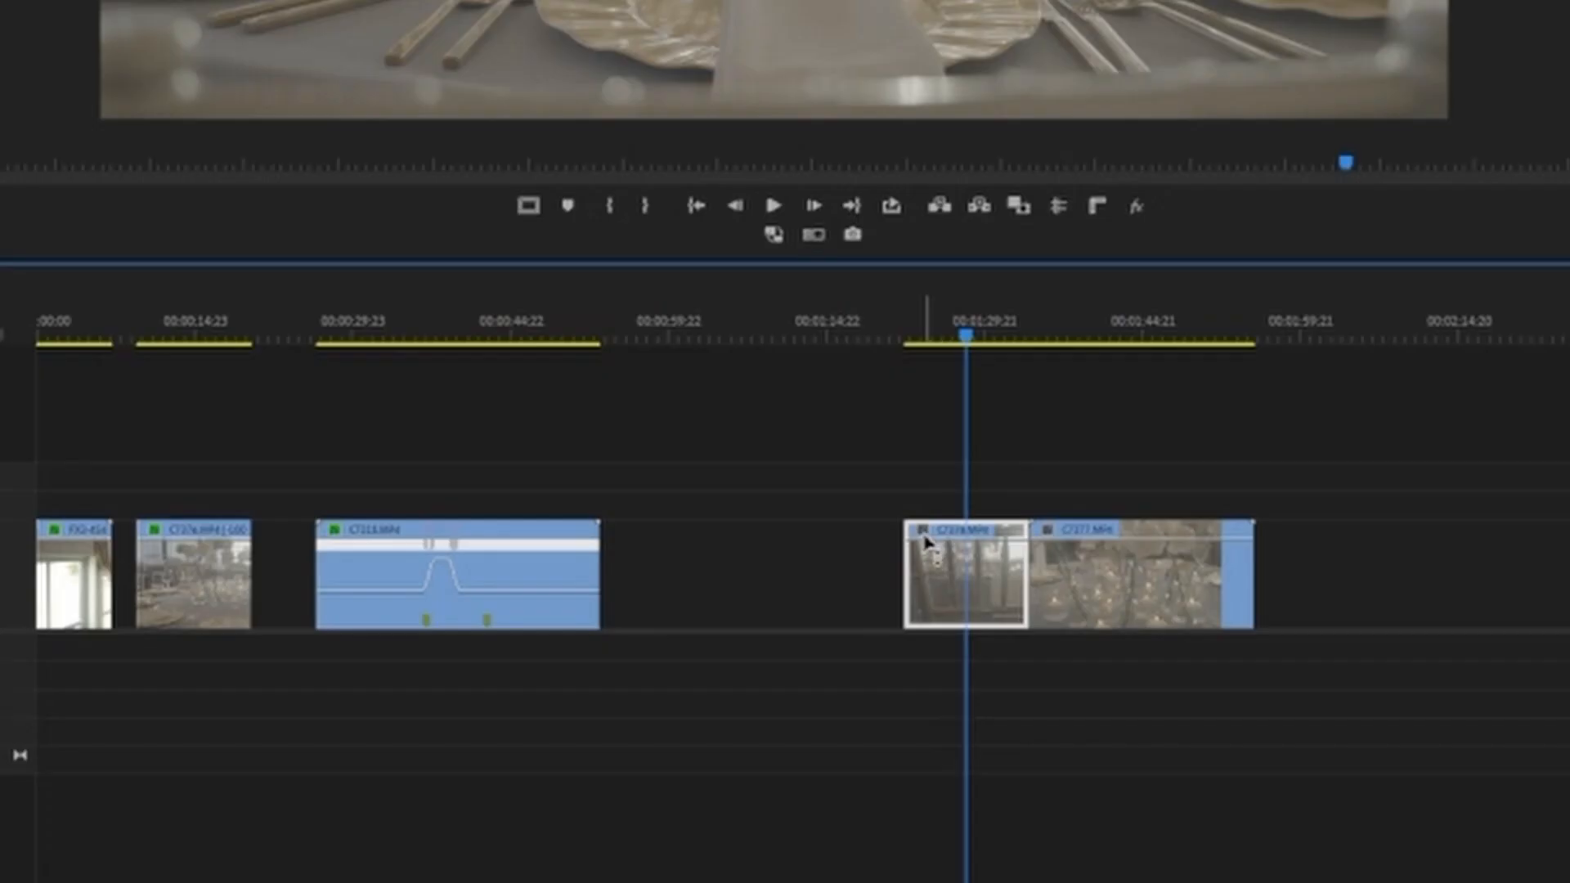
right_click(1031, 746)
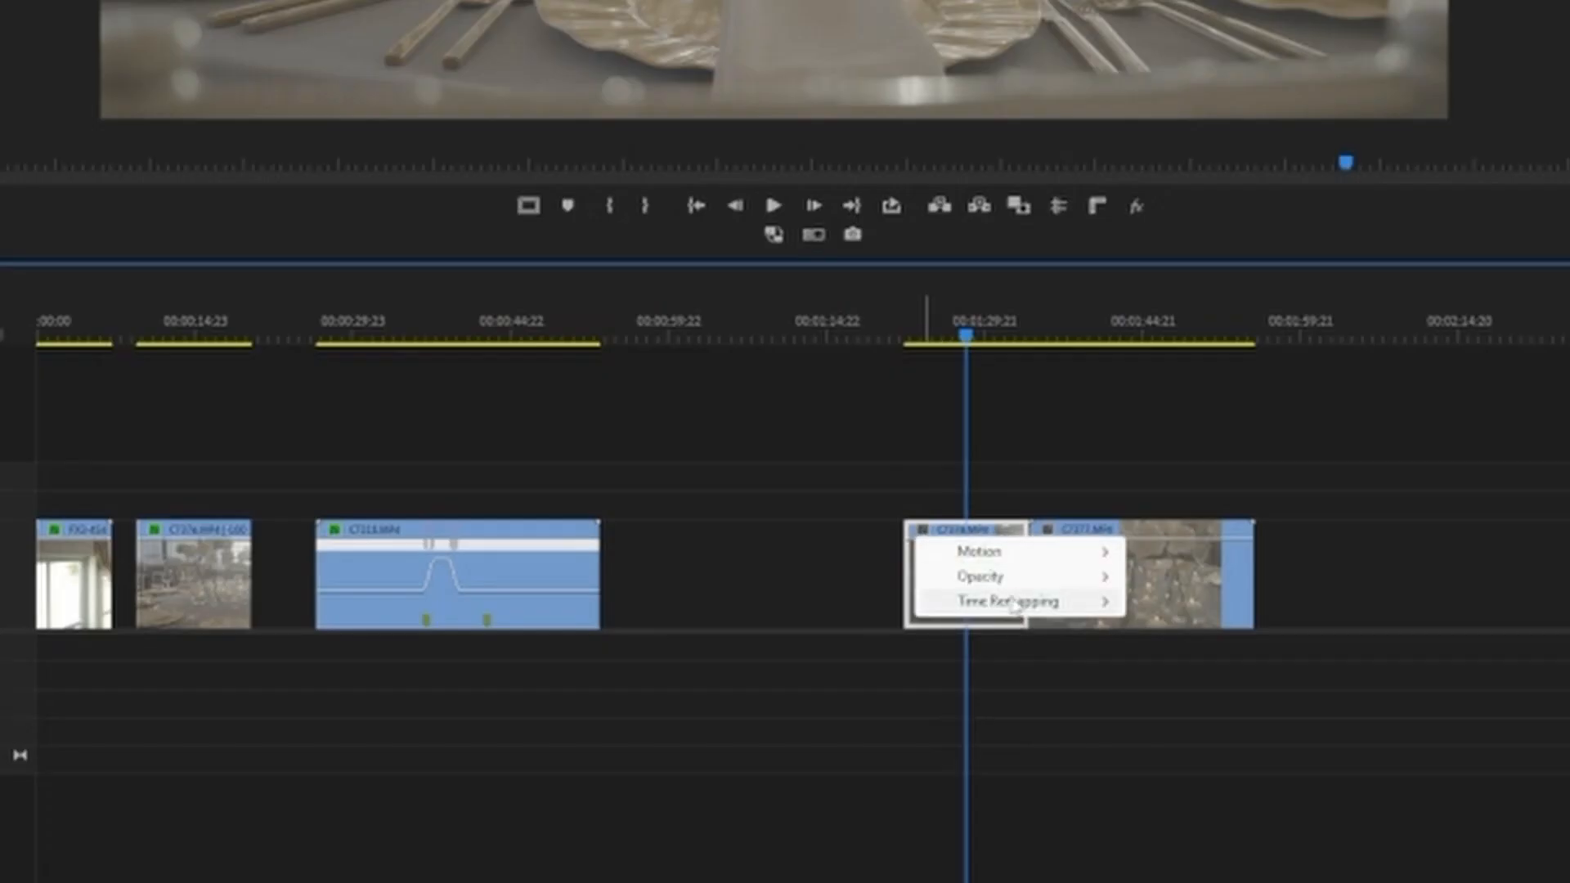
mouse_move(1091, 796)
left_click(1189, 603)
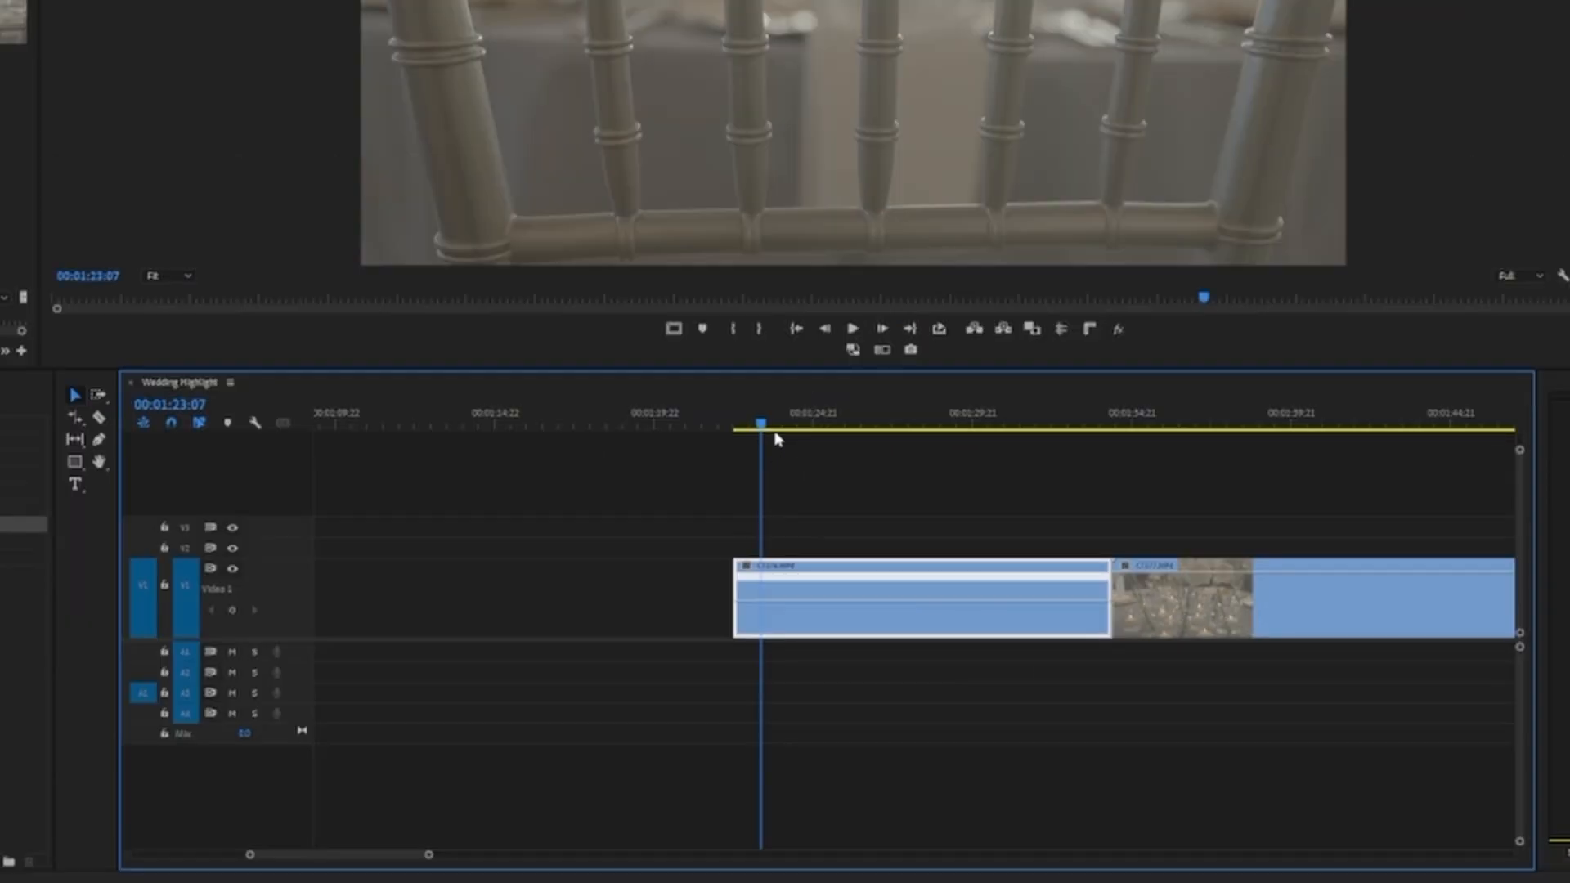
- Add a ramped speed keyframe at 00:01:24:03 in the chair clip and raise the speed after it to about 412%
left_click(786, 420)
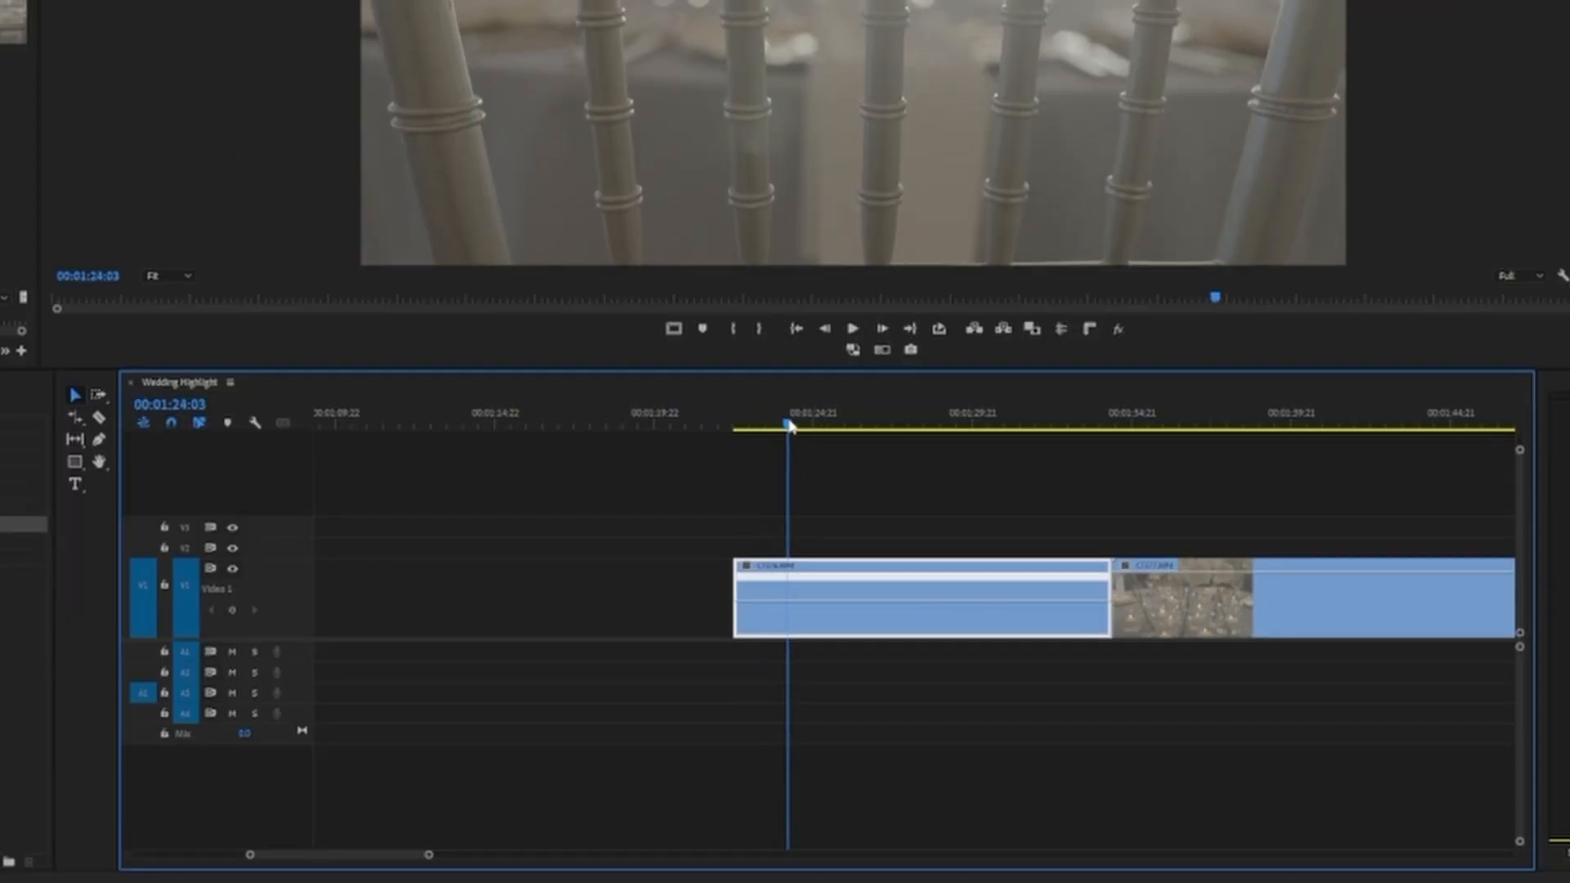
left_click(99, 439)
left_click(789, 576)
left_click(72, 397)
mouse_move(789, 576)
left_mouse_down()
mouse_move(1022, 596)
mouse_move(1048, 595)
mouse_move(1004, 580)
mouse_move(1069, 588)
mouse_move(1069, 574)
left_mouse_up()
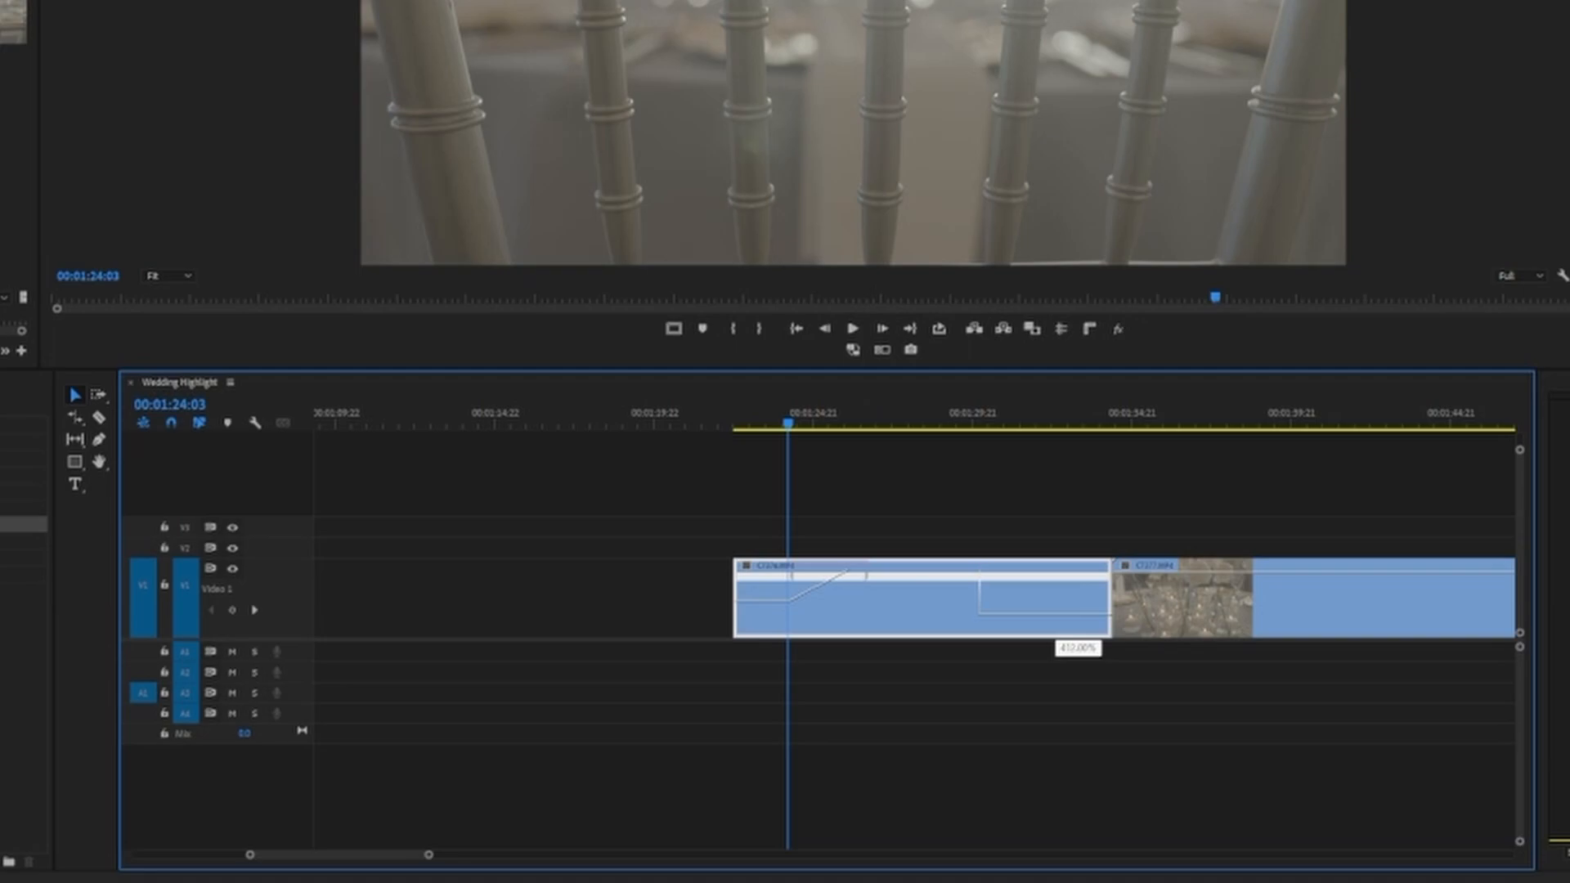
left_click_drag(1067, 611, 1067, 609)
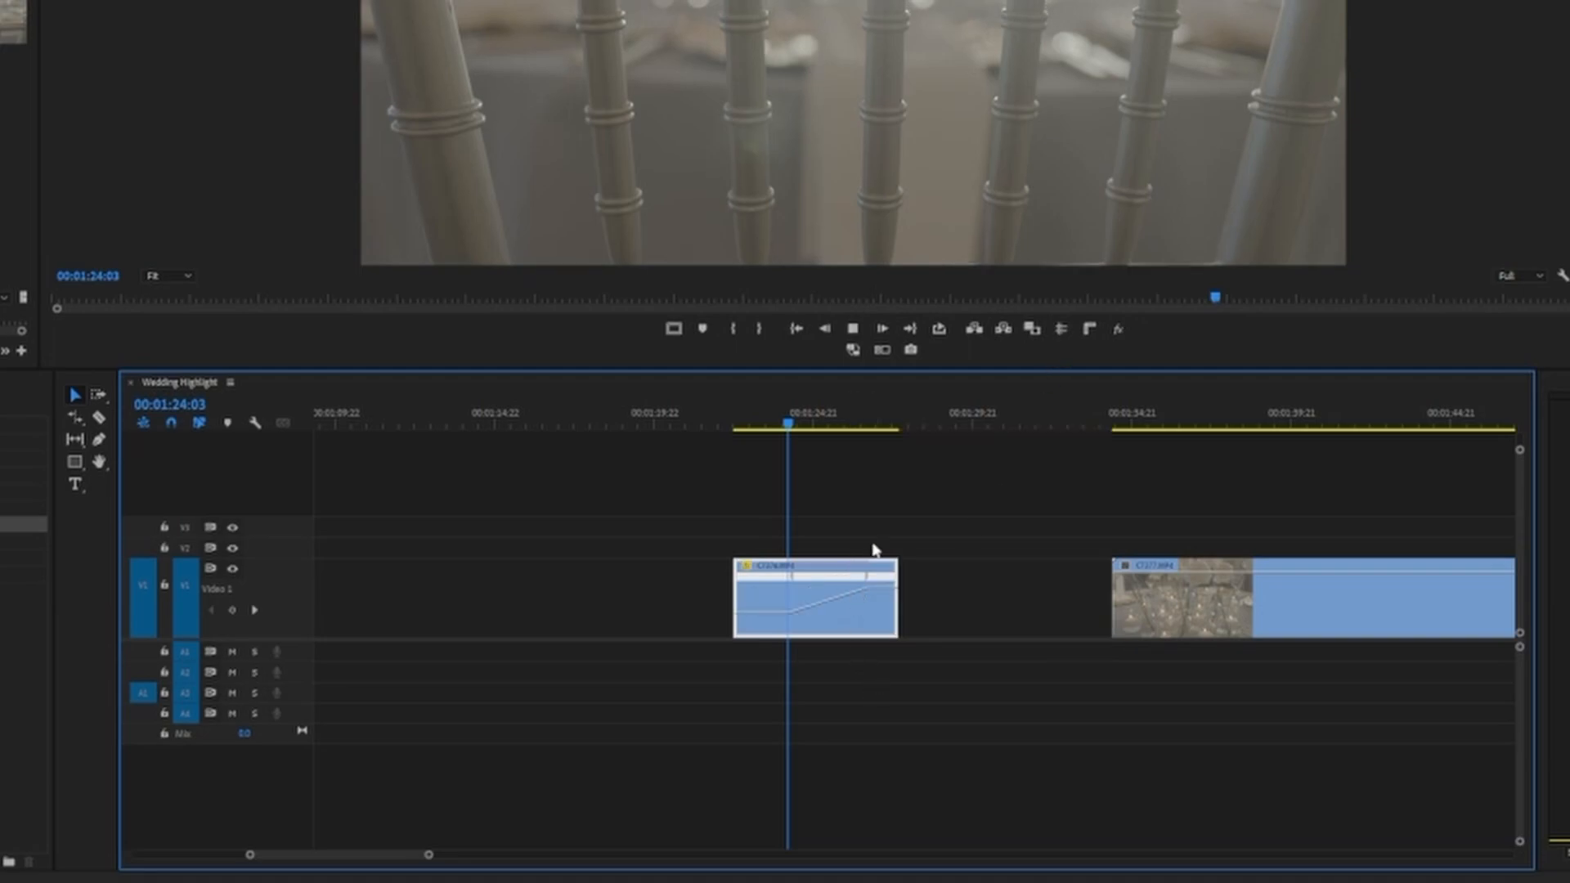
- Play the chair clip's ramp, shorten the ramp and clip end, and move the candle clip directly against it
key("space")
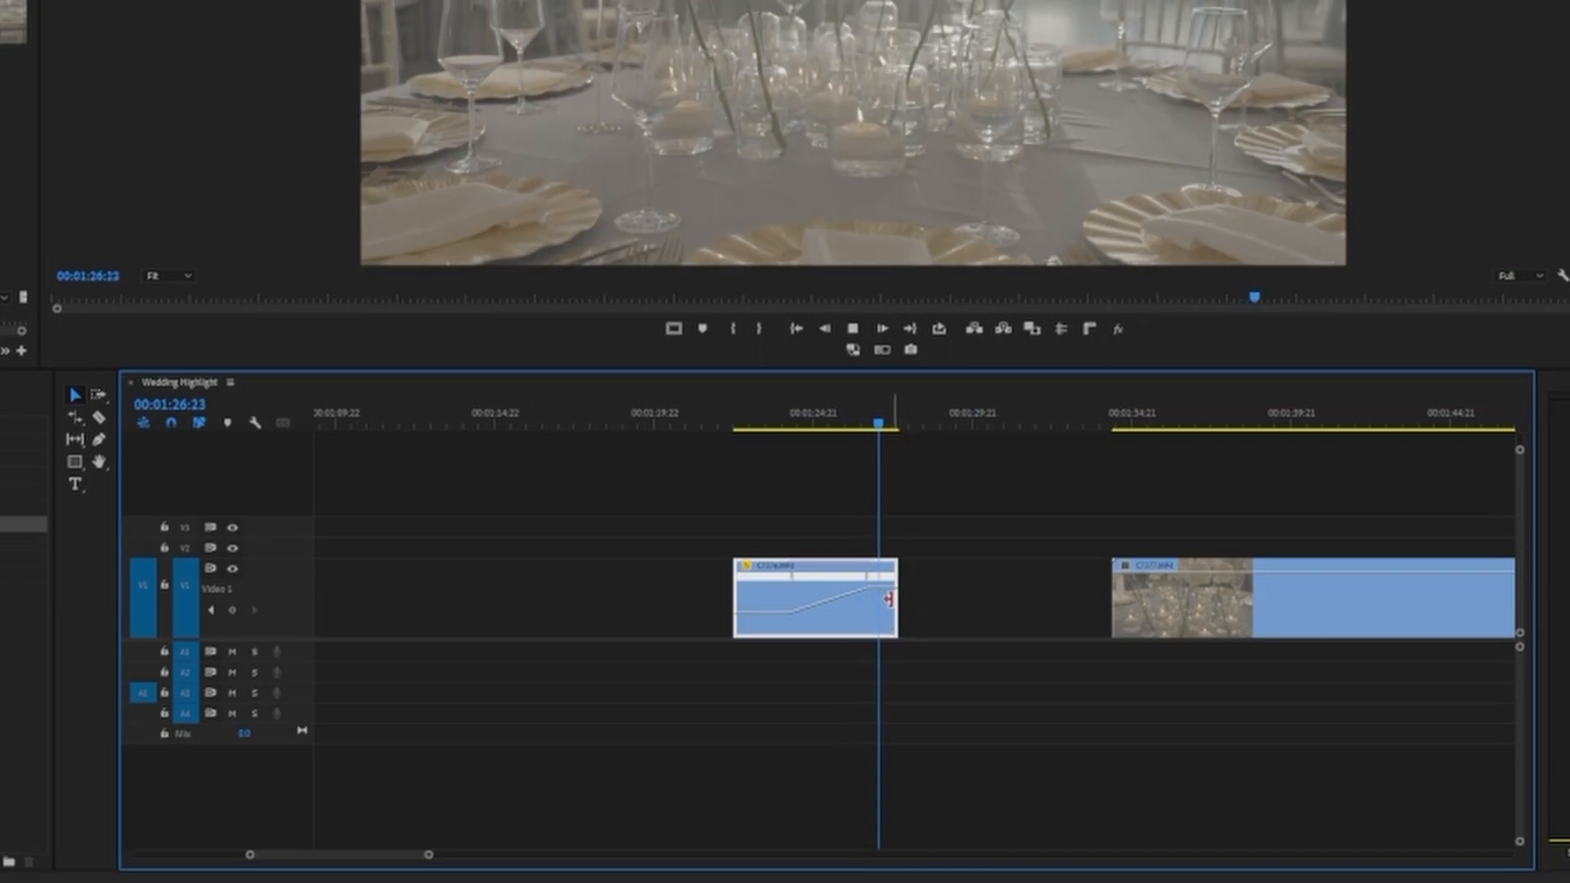
mouse_move(868, 577)
left_mouse_down()
mouse_move(821, 577)
mouse_move(868, 582)
left_mouse_up()
left_click_drag(1209, 570, 969, 614)
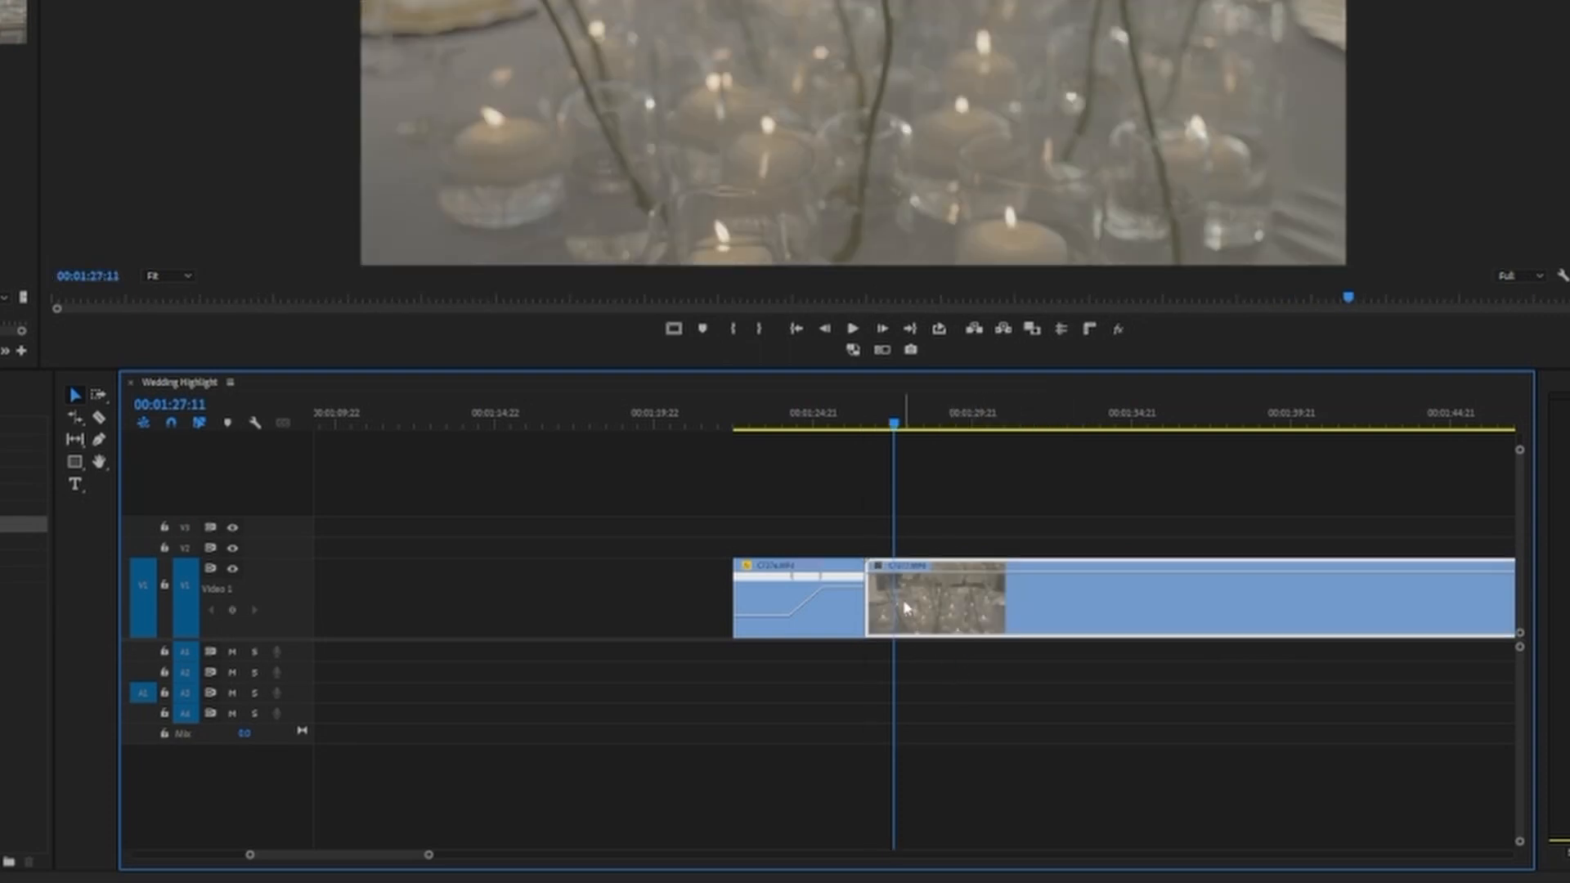
- Display the Time Remapping speed line on the candle clip
left_click(877, 566)
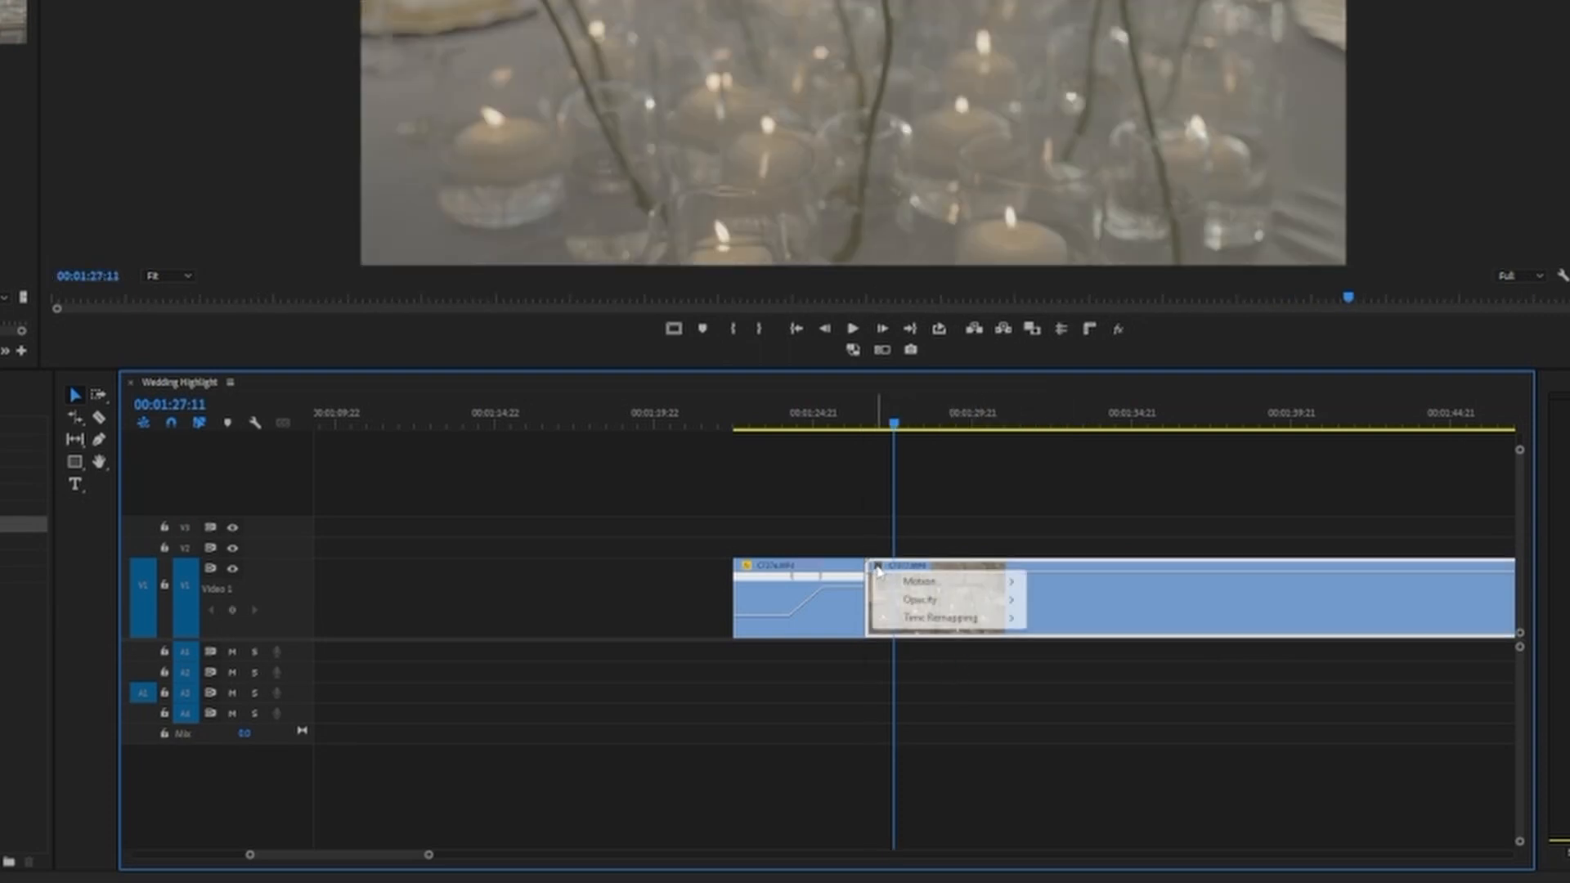
mouse_move(942, 620)
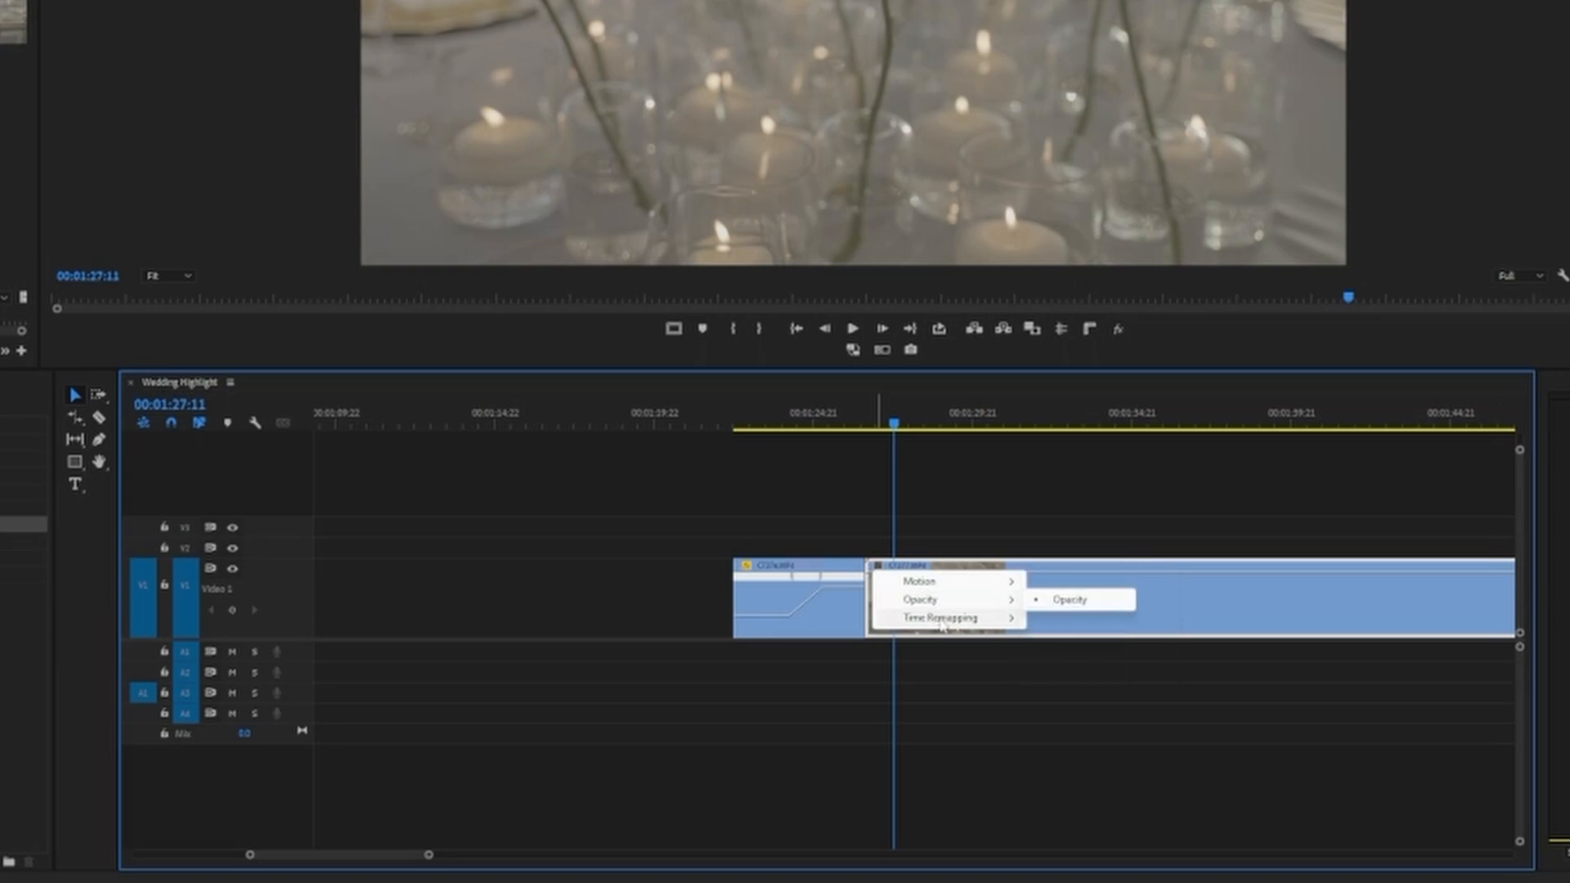
left_click(1084, 623)
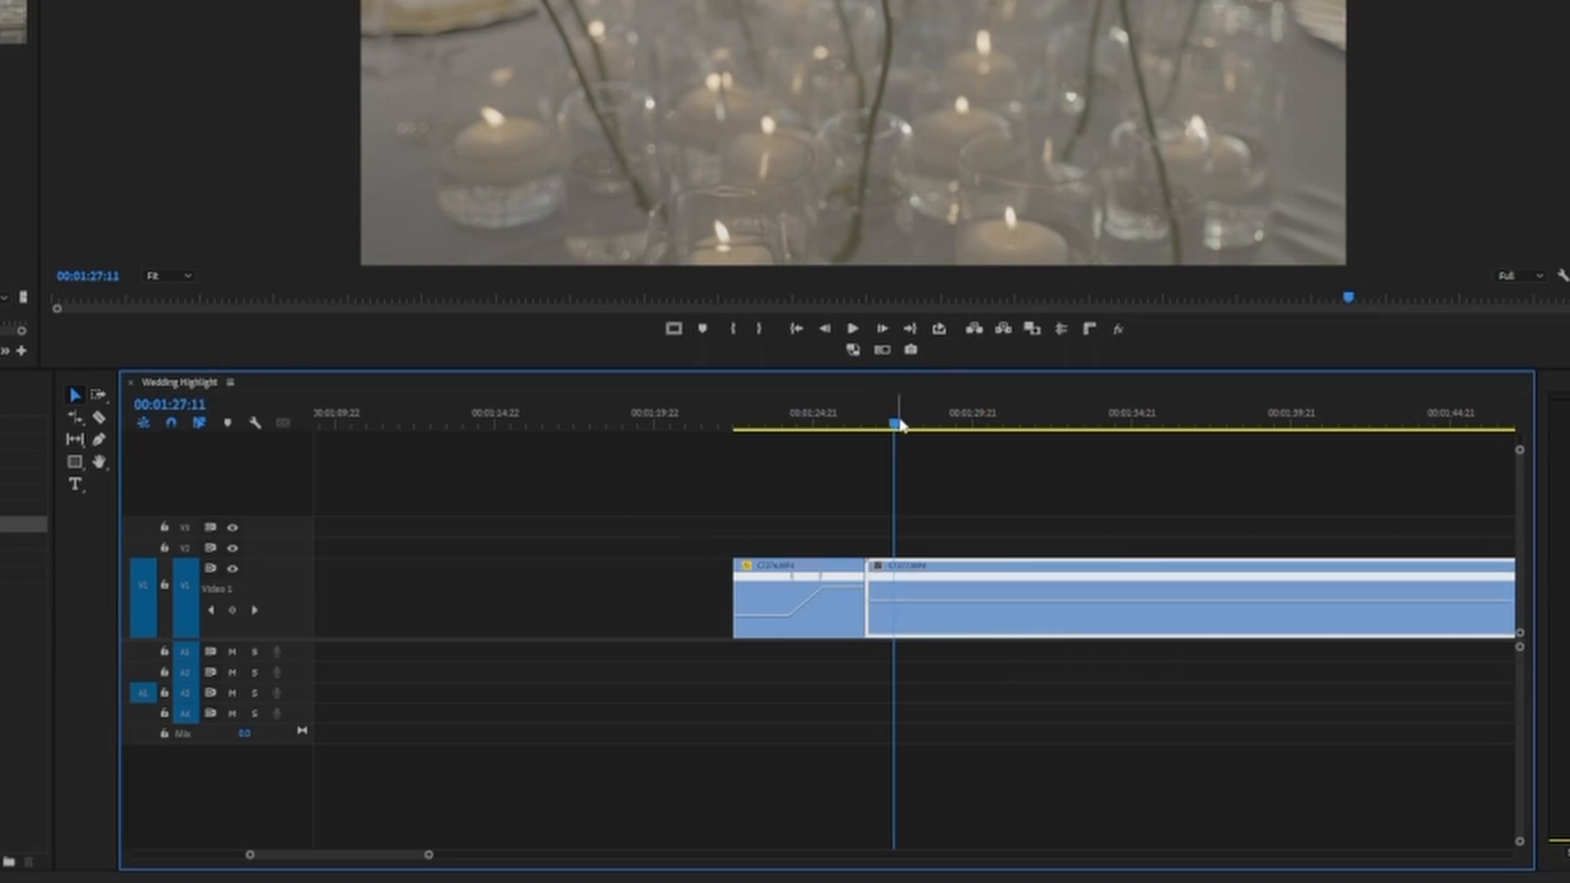
- Add a ramped speed keyframe at 00:01:33:00 in the candle clip and speed up the section before it
left_click_drag(899, 421, 1069, 427)
left_click(99, 439)
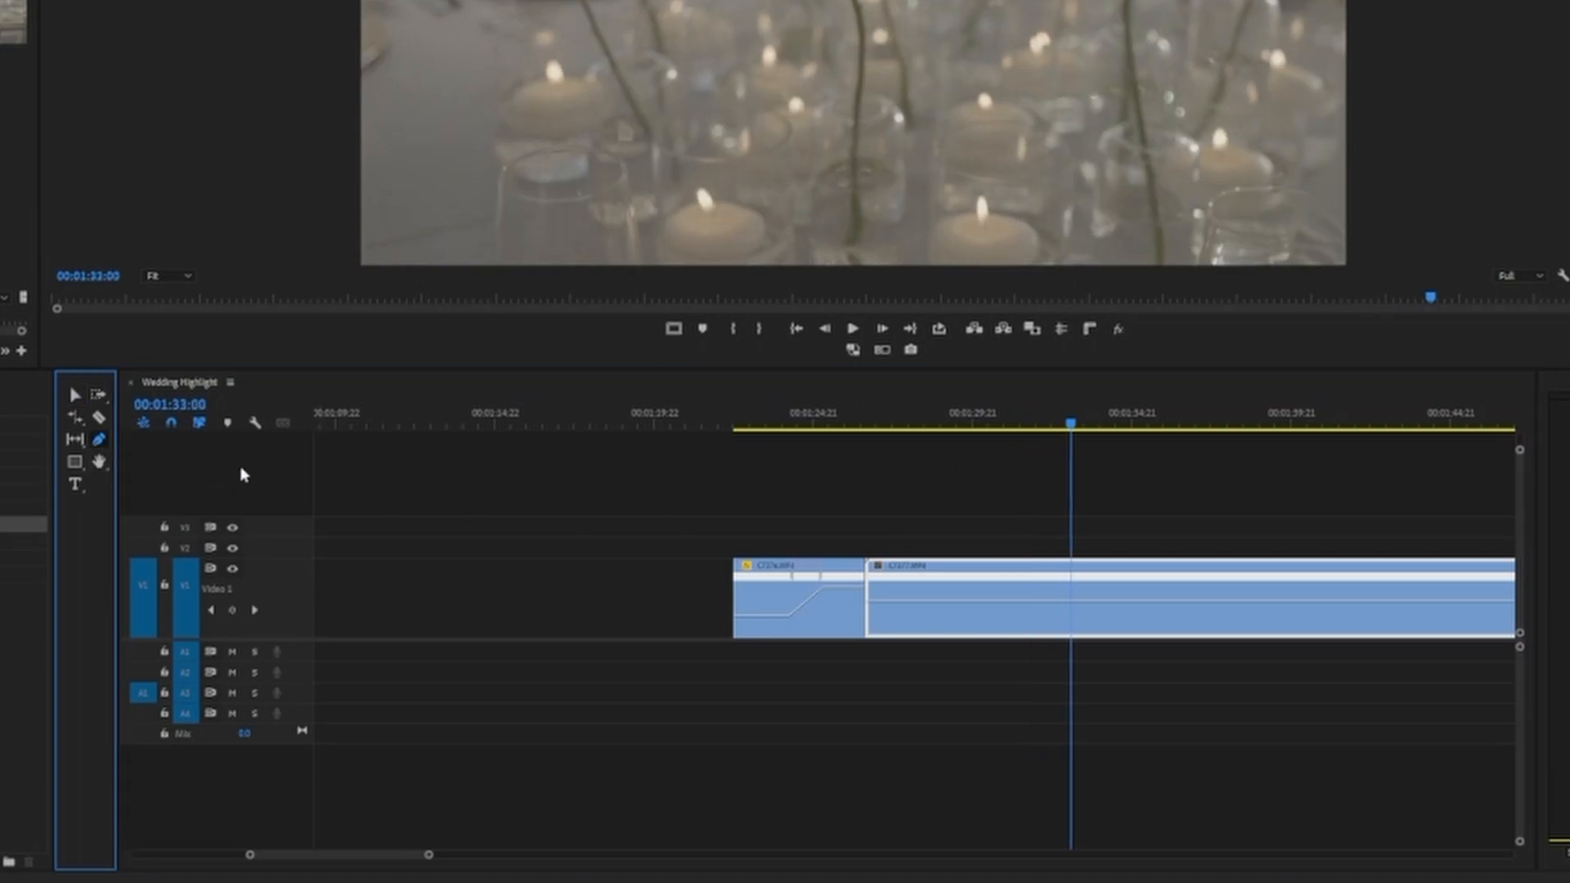
left_click(1075, 605)
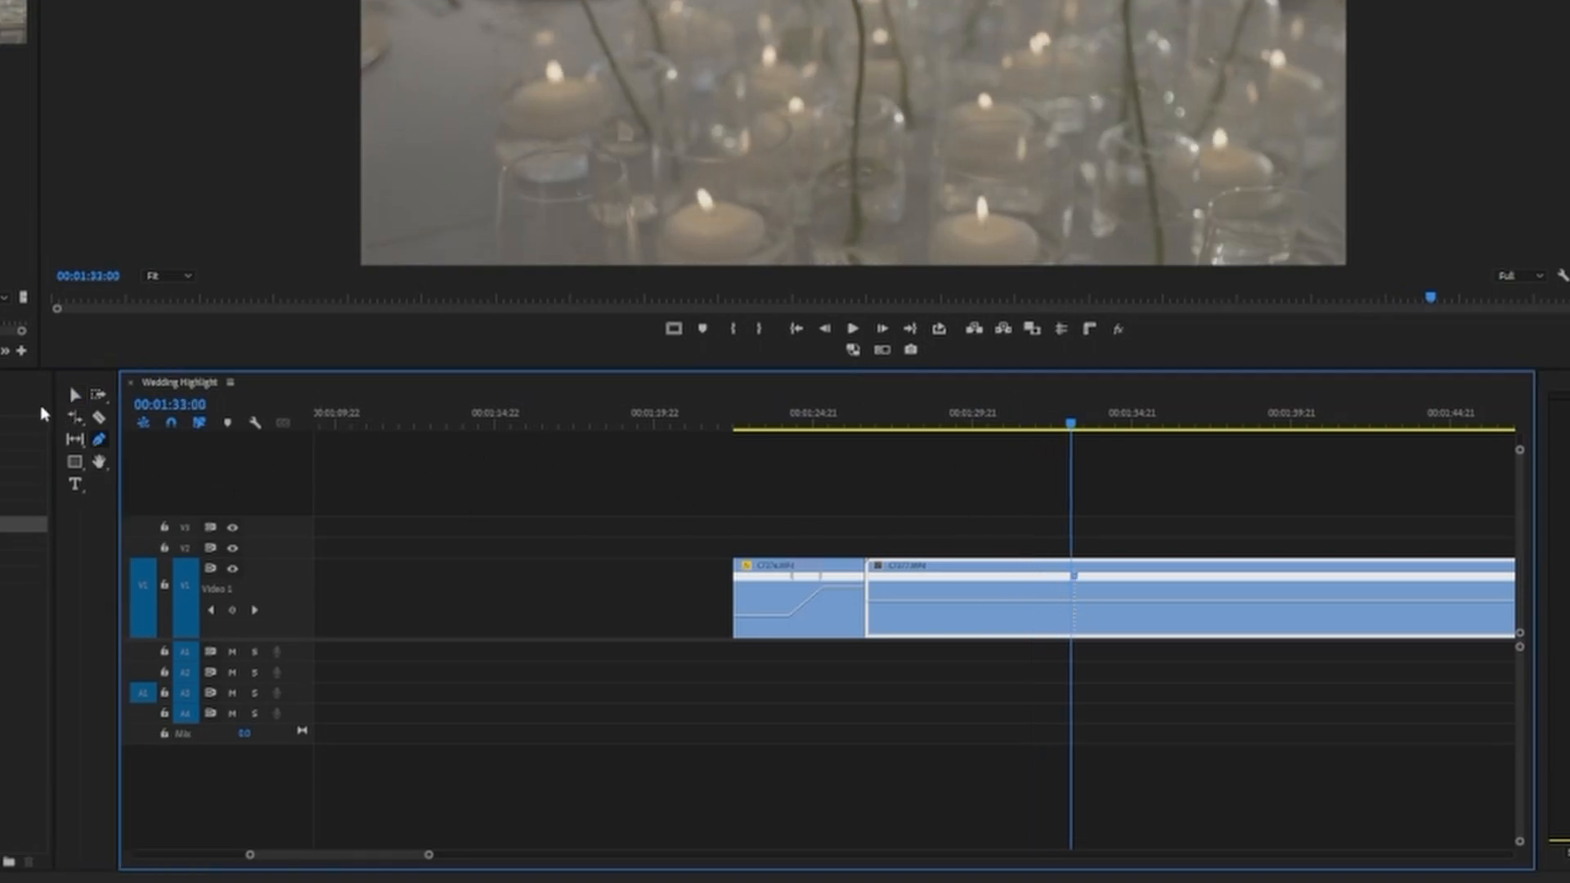
left_click(75, 395)
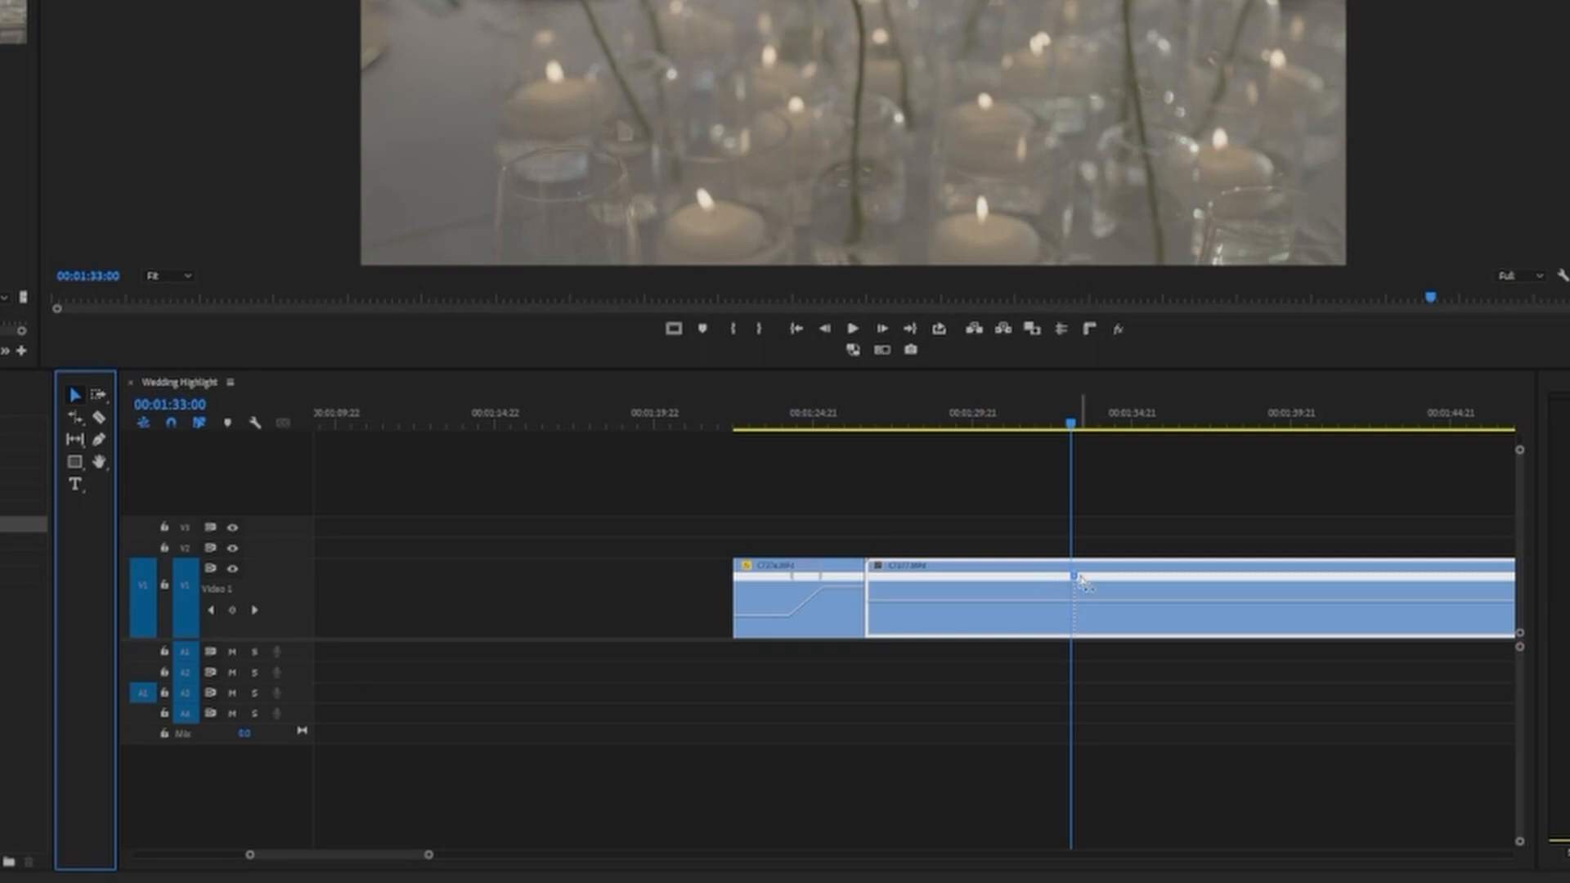
mouse_move(1077, 578)
left_mouse_down()
mouse_move(1164, 585)
mouse_move(1086, 582)
mouse_move(1114, 585)
left_mouse_up()
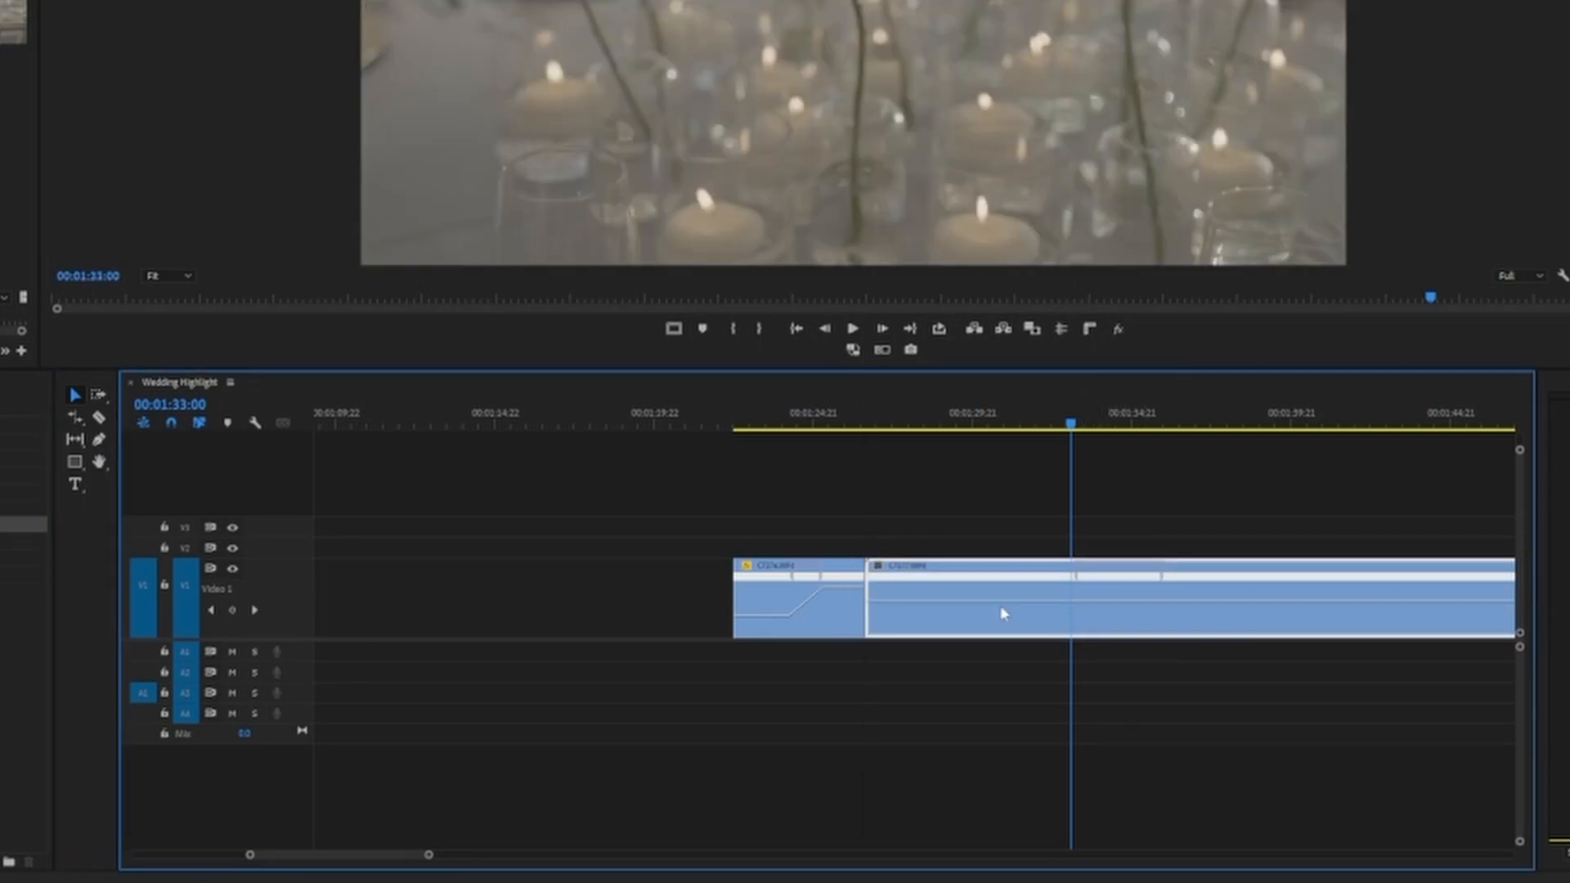
mouse_move(992, 612)
left_mouse_down()
mouse_move(991, 576)
mouse_move(992, 599)
left_mouse_up()
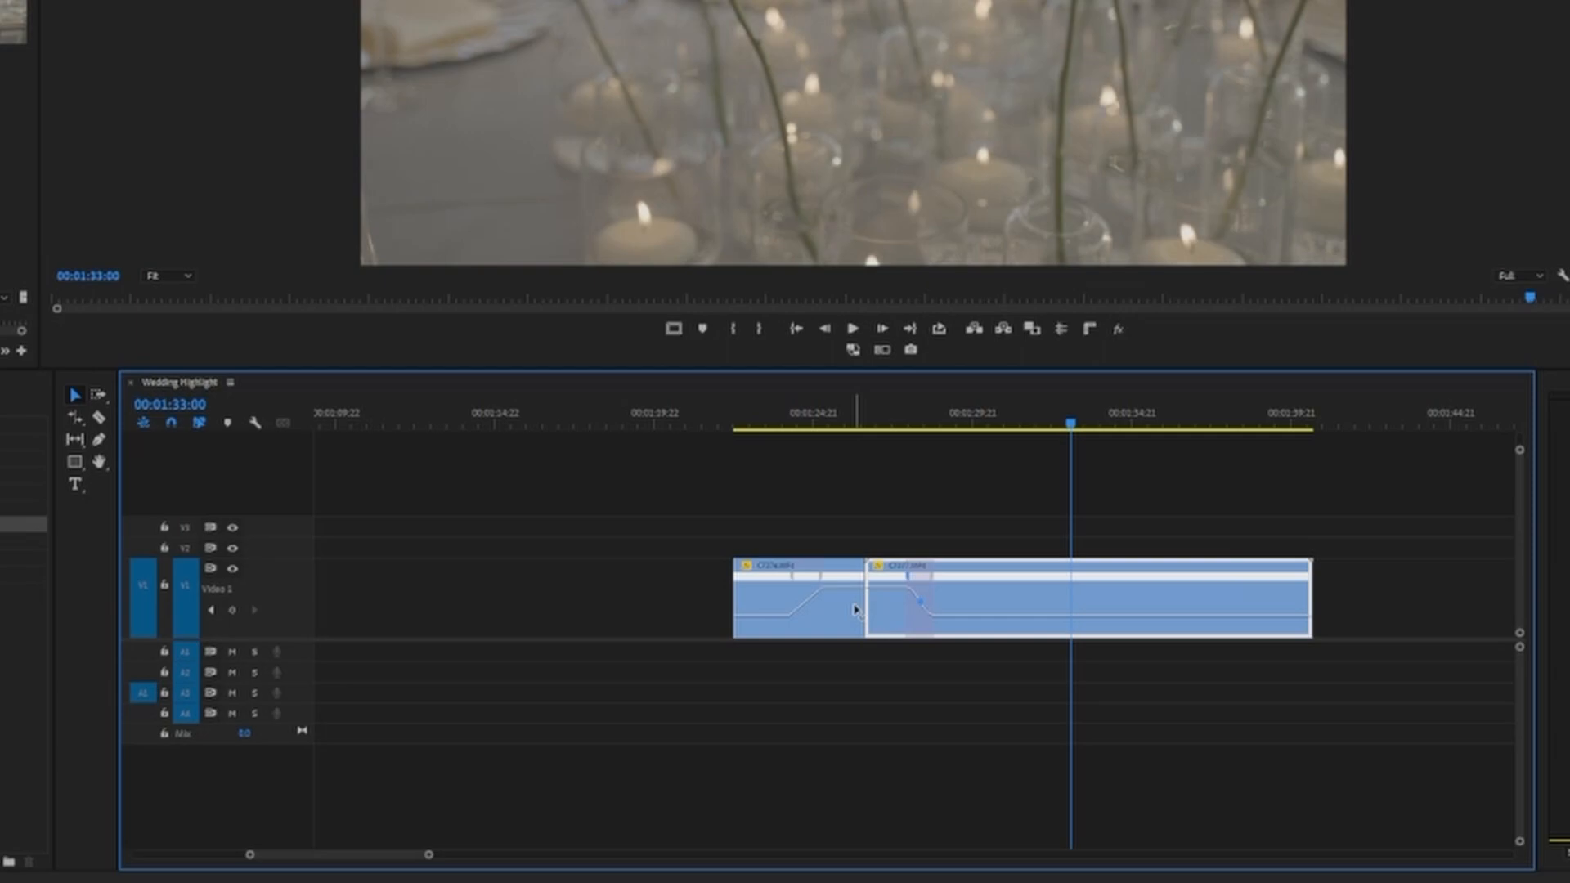
- Smooth and reposition the chair and candle clips' ramps around their cut, and place the playhead at 00:01:24:08
mouse_move(932, 580)
left_mouse_down()
mouse_move(954, 583)
mouse_move(812, 578)
mouse_move(827, 580)
left_mouse_up()
left_click(832, 577)
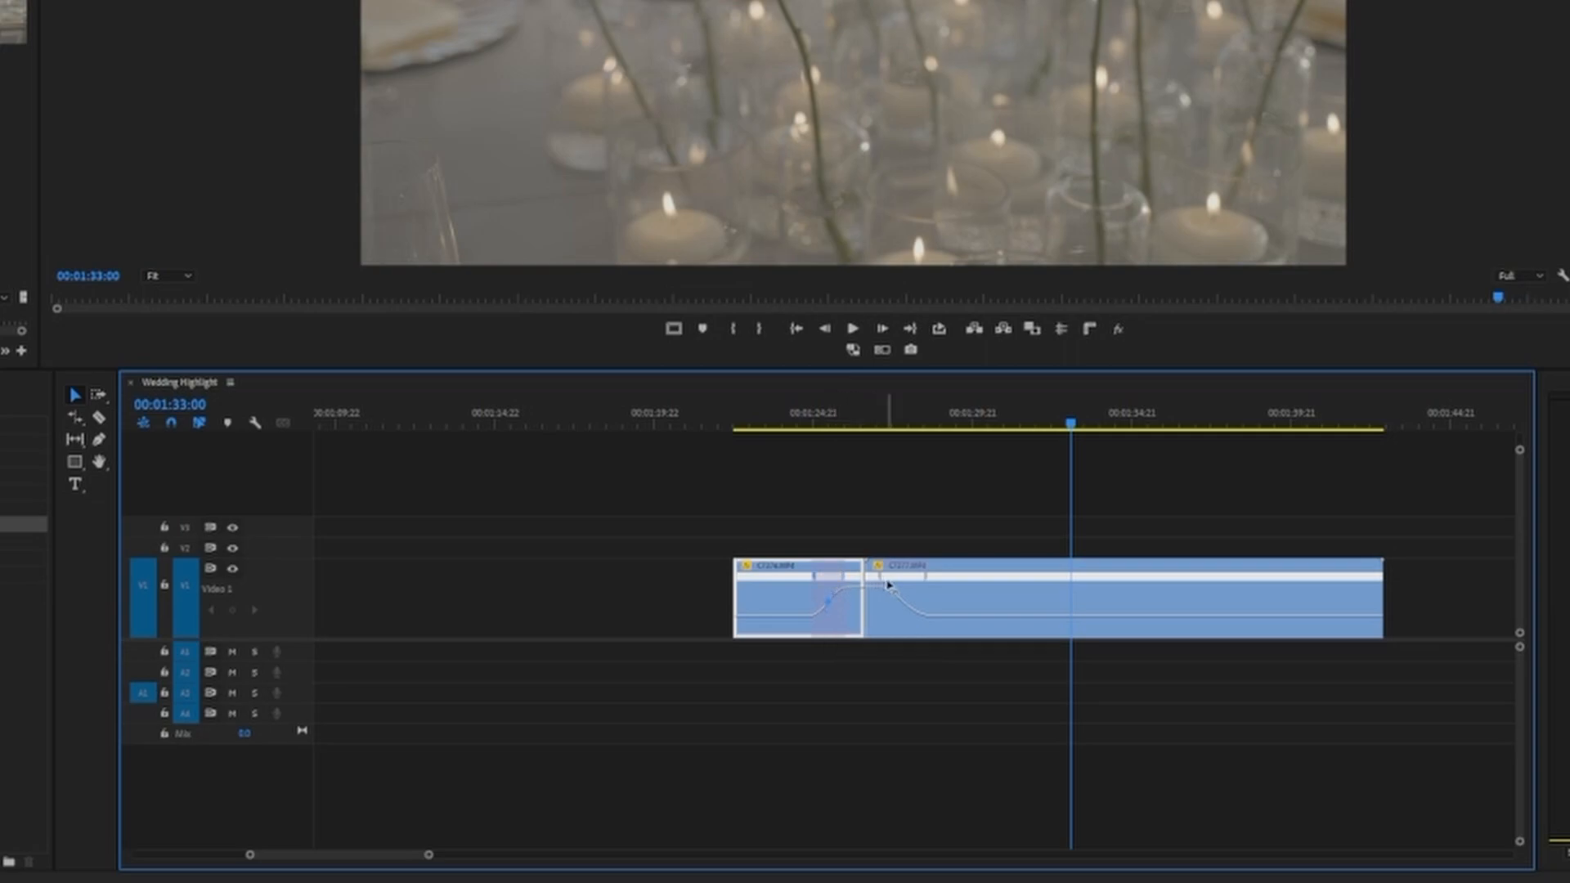
left_click(800, 421)
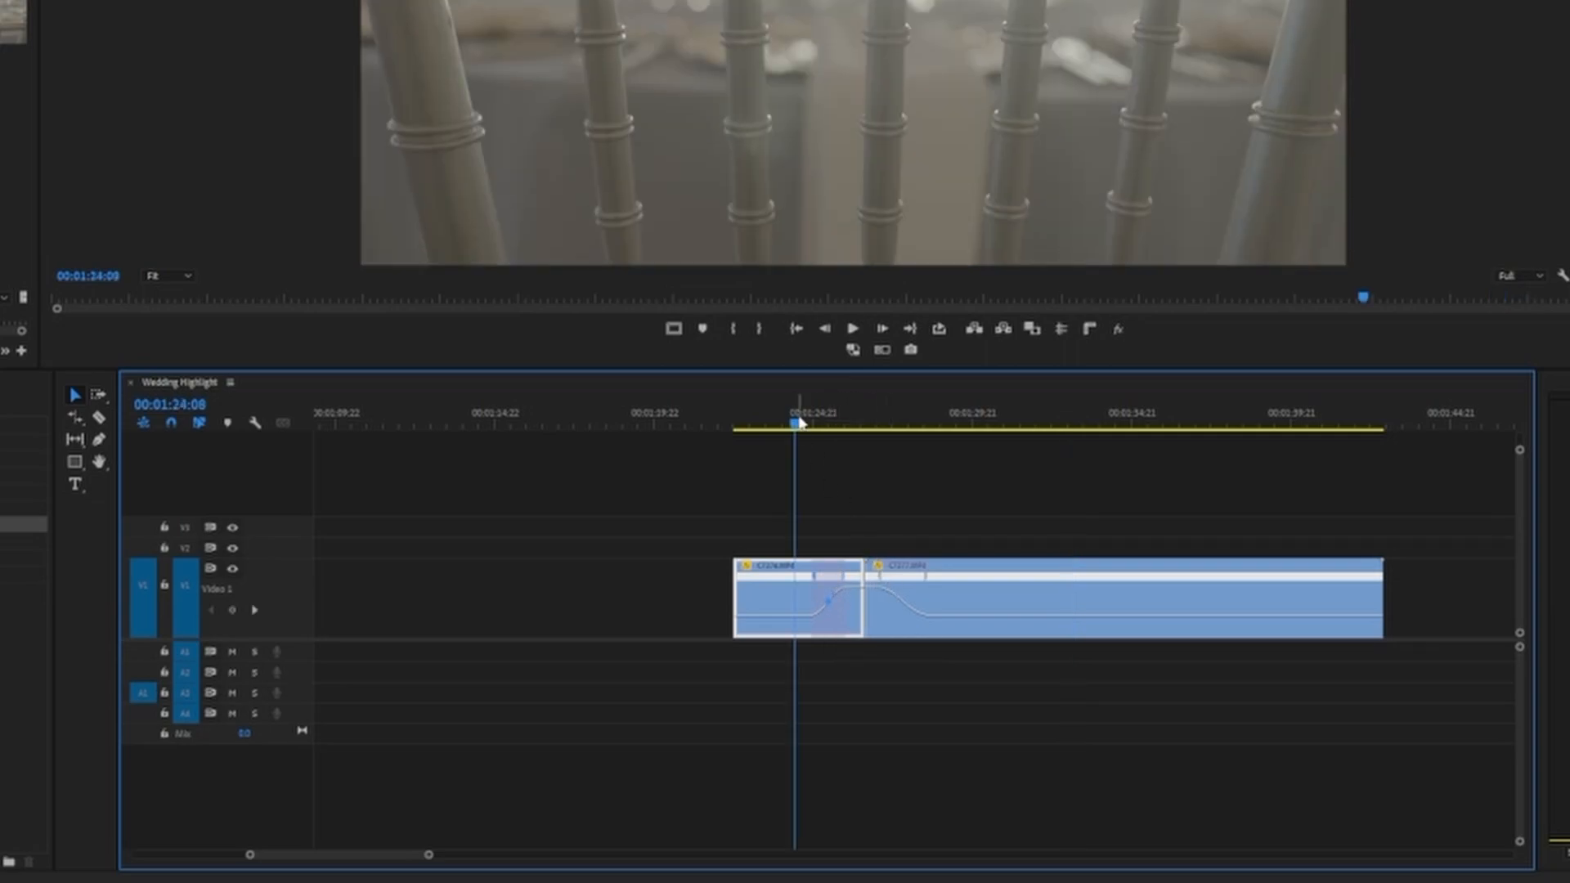
- Play across the cut from the chair clip into the candle clip, and place the playhead at 00:01:28:00
key("space")
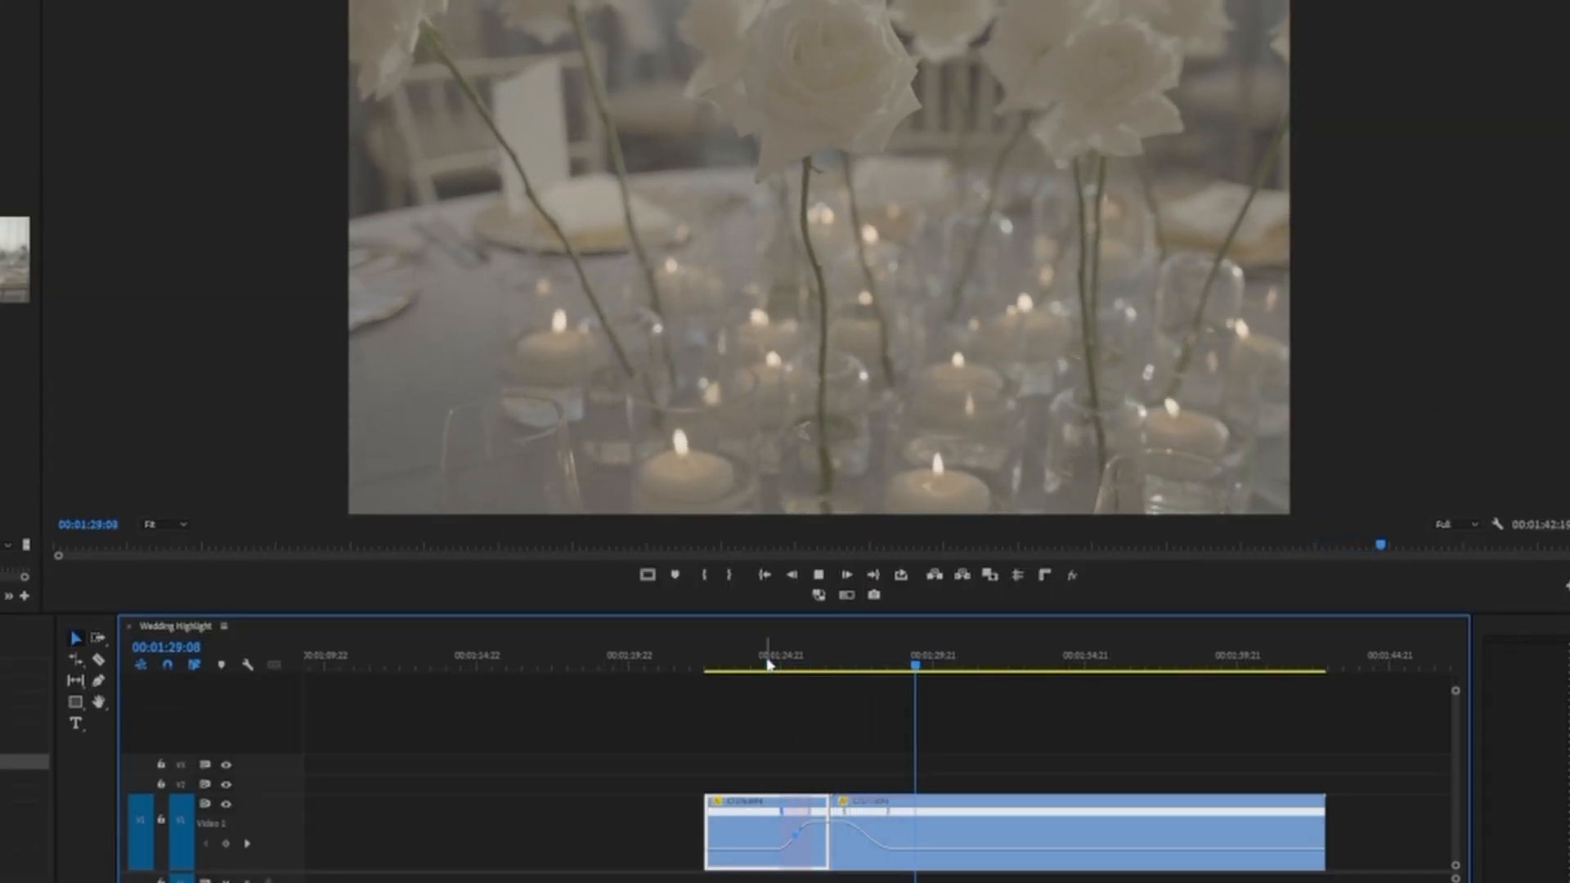
key("space")
left_click(864, 837)
left_click(874, 661)
- Apply the Gaussian Blur effect to the chair clip
left_click(16, 761)
left_click(24, 834)
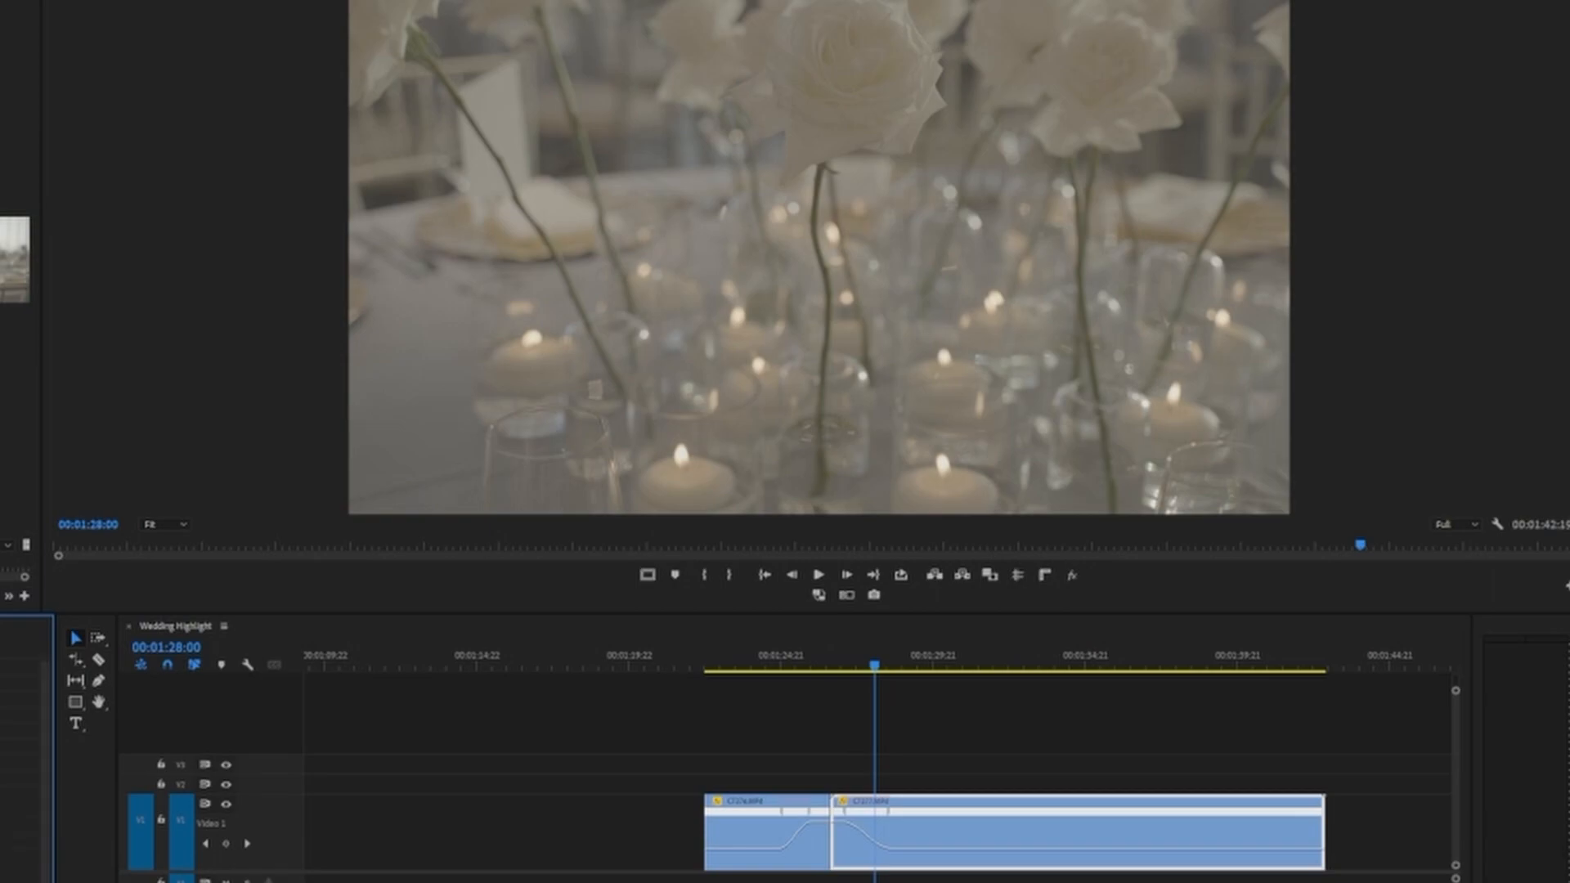
left_click_drag(59, 688, 1169, 664)
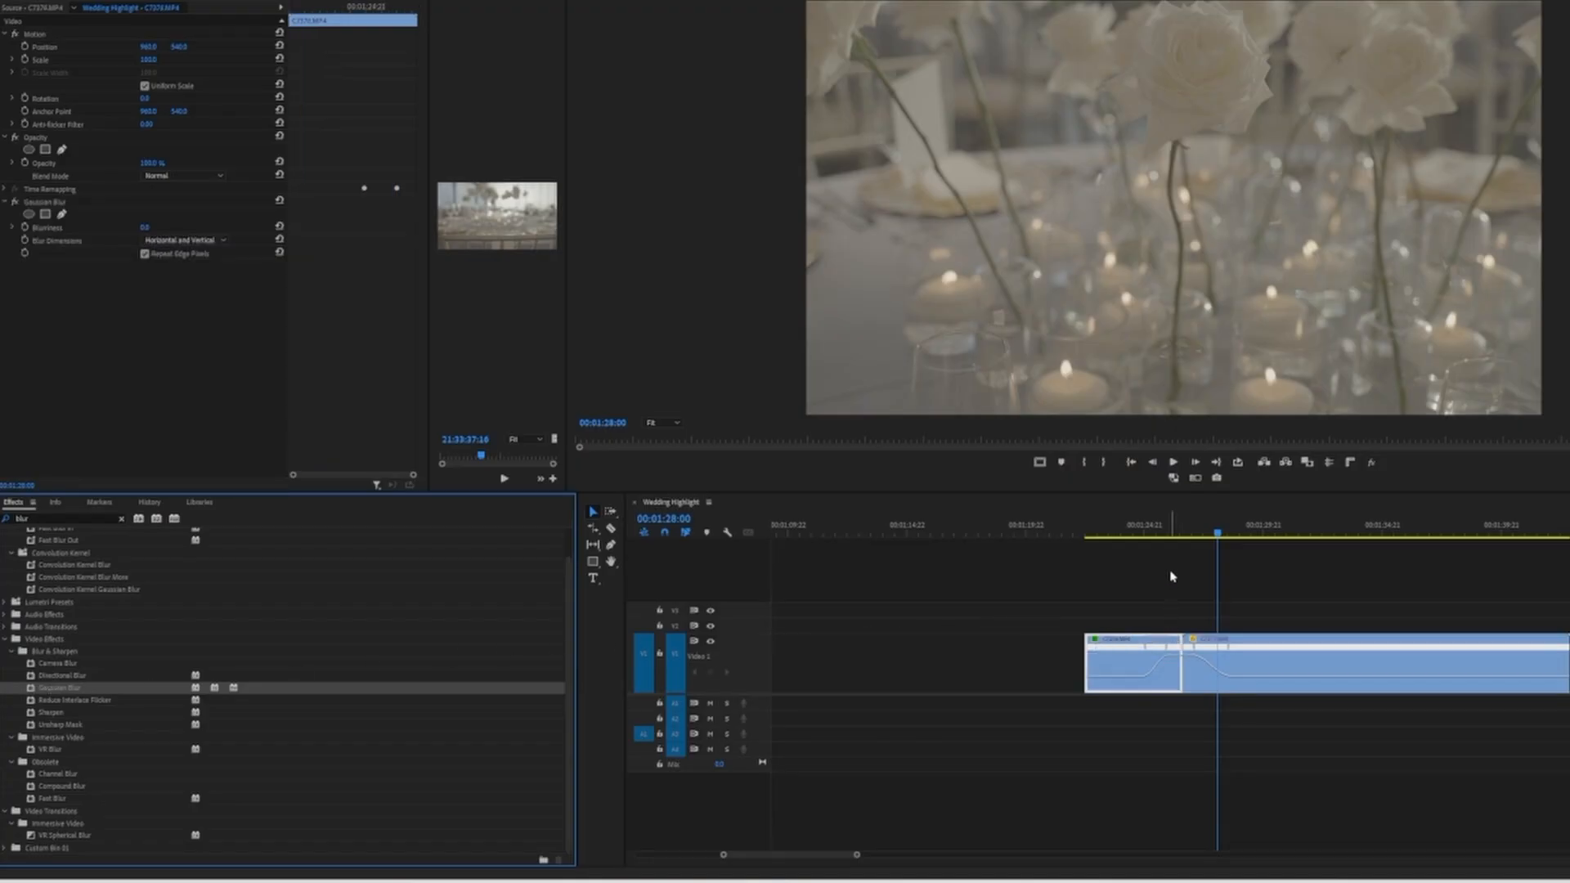
- Keyframe the chair clip's Blurriness from 0 at 00:01:25:06 to about 45 at 00:01:26:05
left_click(38, 210)
left_click_drag(405, 6, 376, 12)
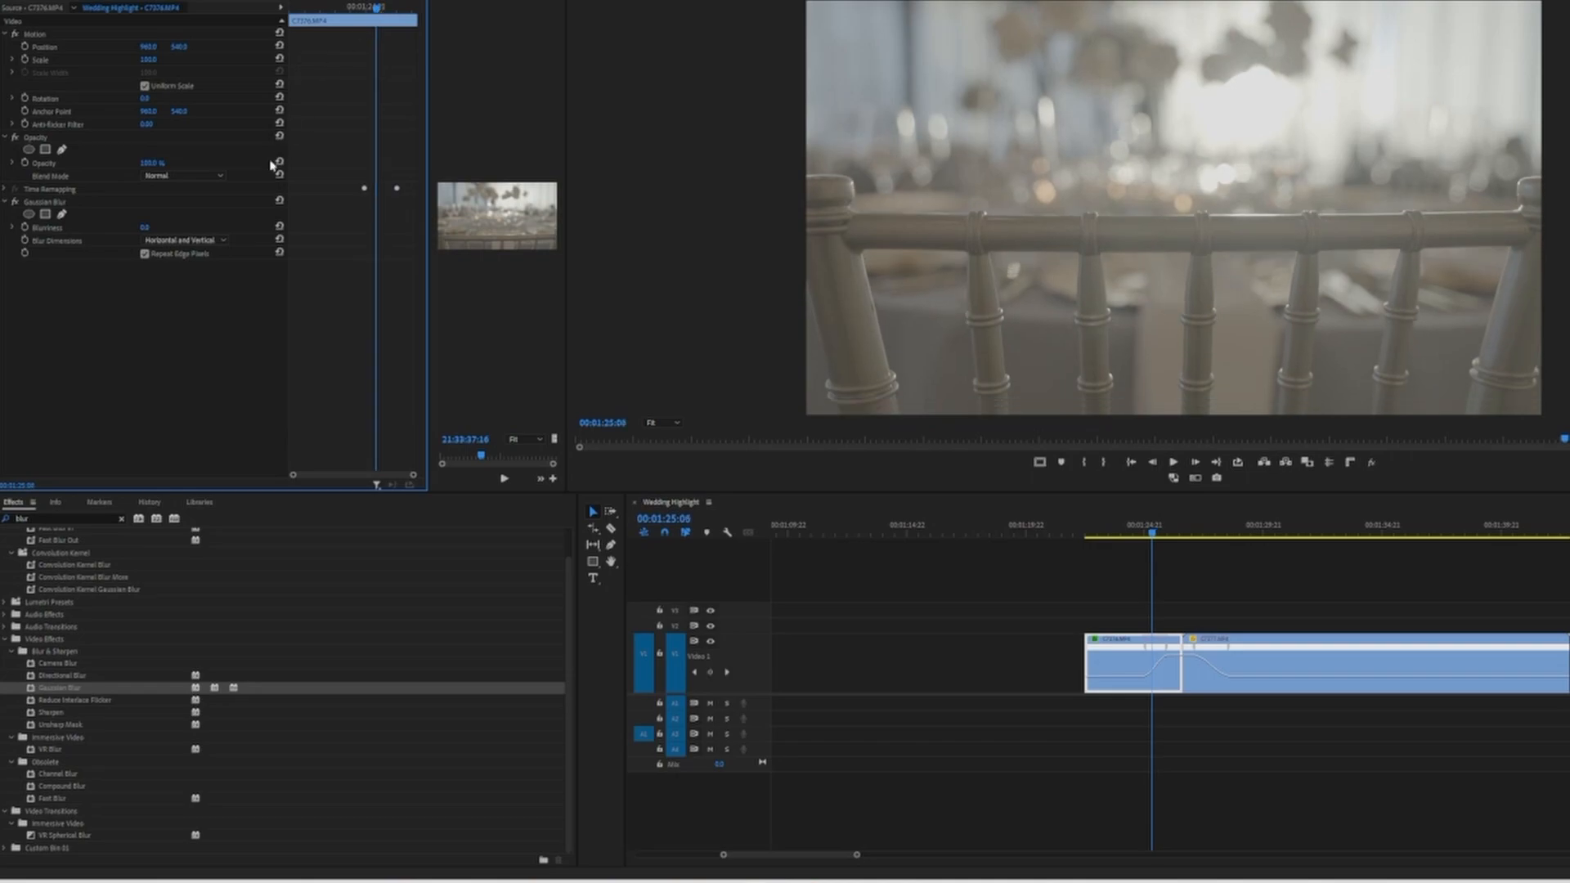
left_click(26, 228)
left_click_drag(385, 10, 408, 20)
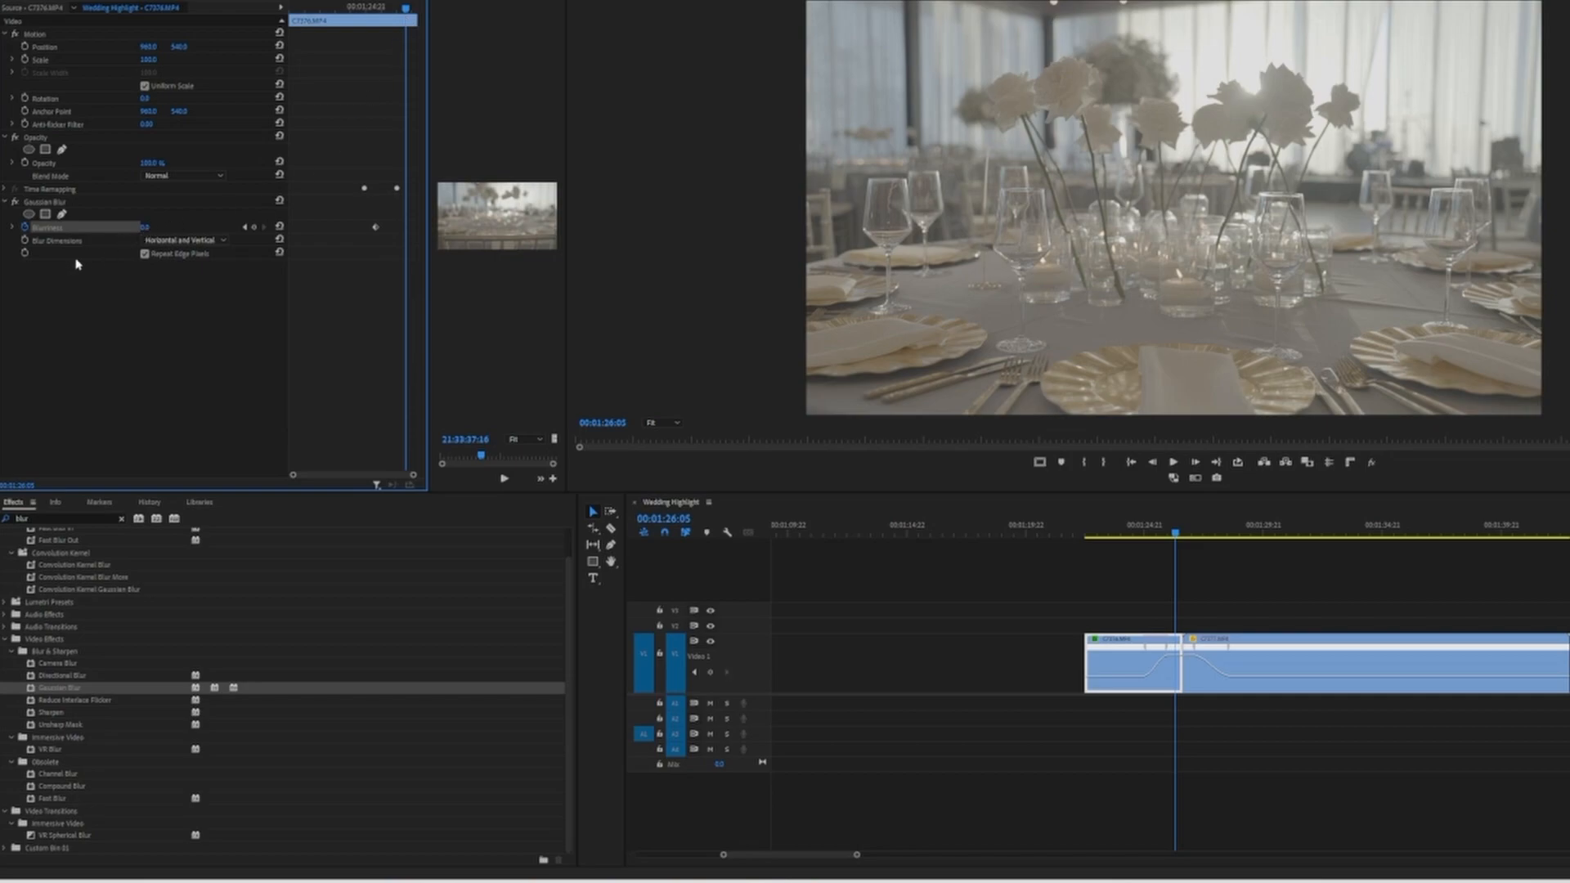
mouse_move(145, 227)
left_mouse_down()
mouse_move(188, 227)
mouse_move(172, 227)
left_mouse_up()
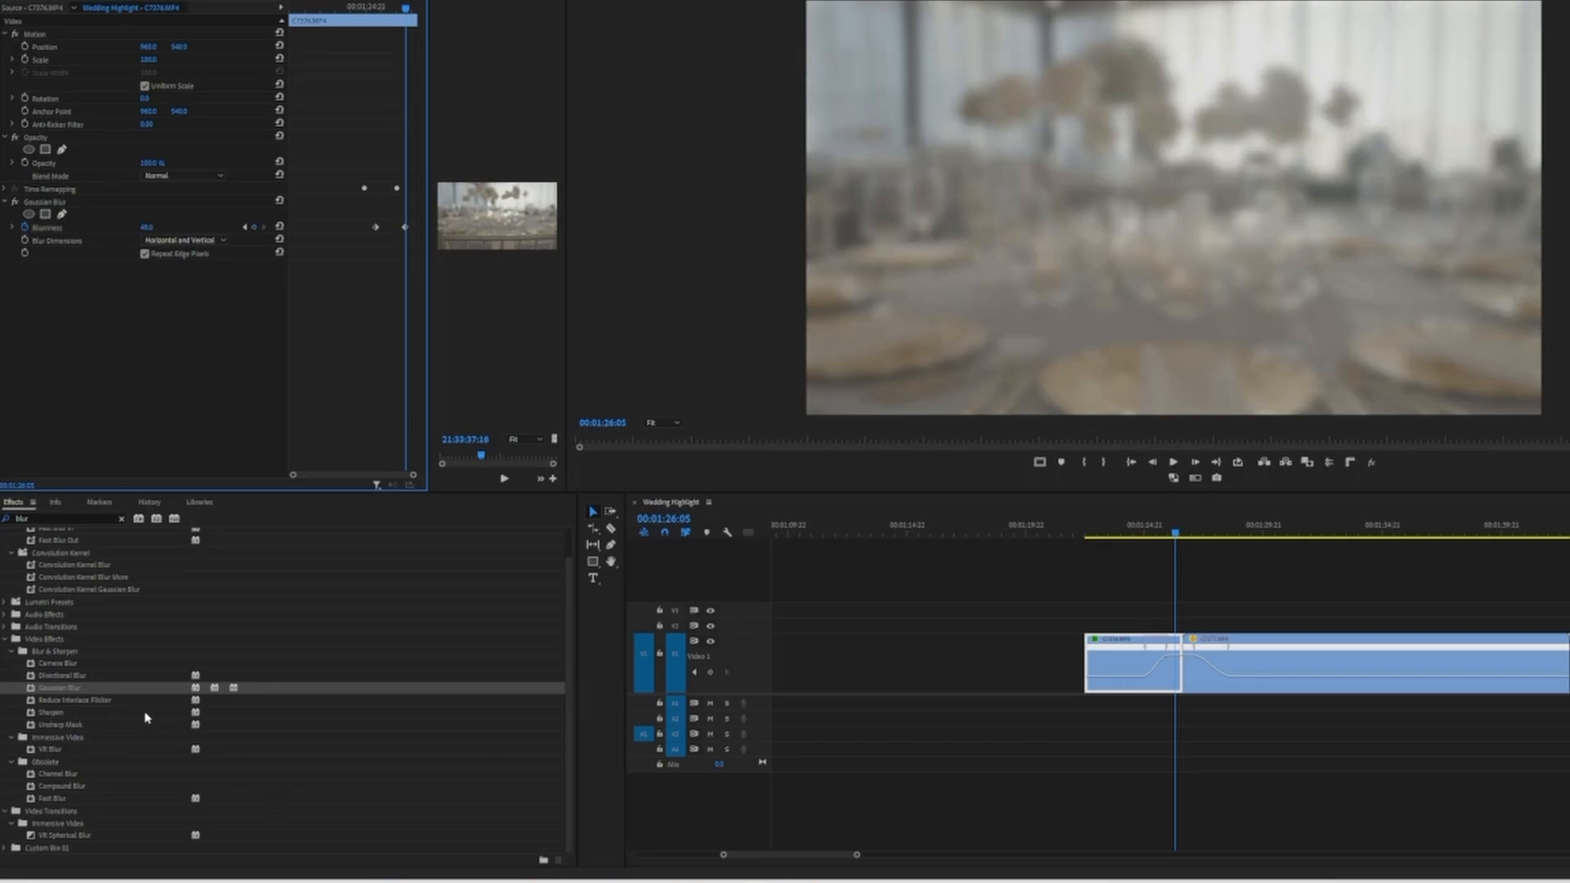
- Apply Gaussian Blur to the candle clip and keyframe its Blurriness from strong at 00:01:26:15 down to 0 at 00:01:28:16
left_click(68, 688)
left_click_drag(1103, 640, 1223, 663)
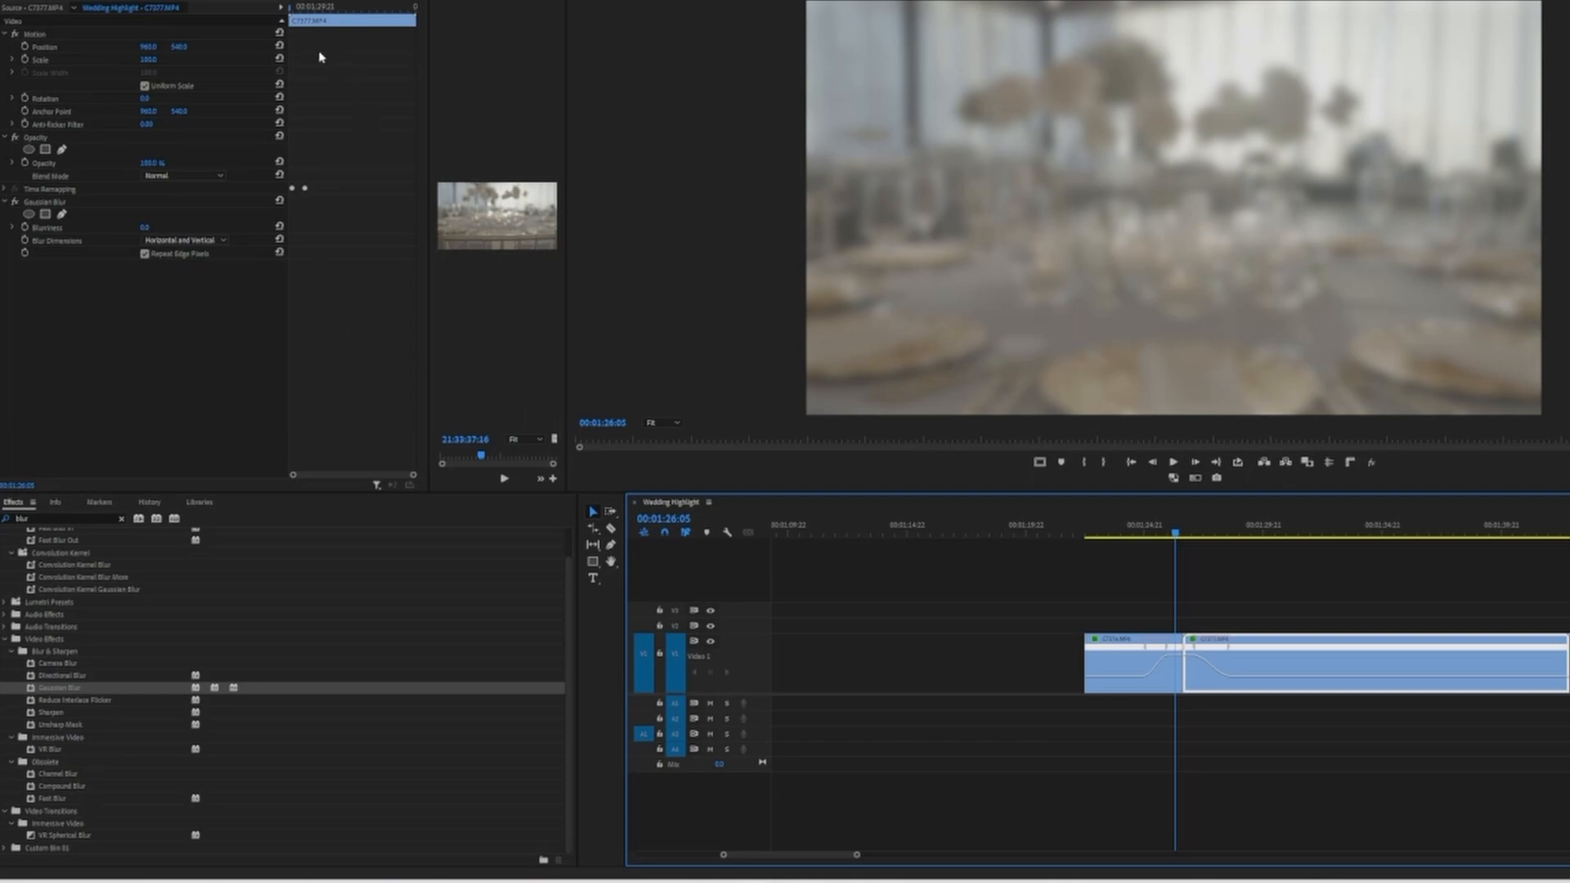
left_click_drag(311, 11, 307, 9)
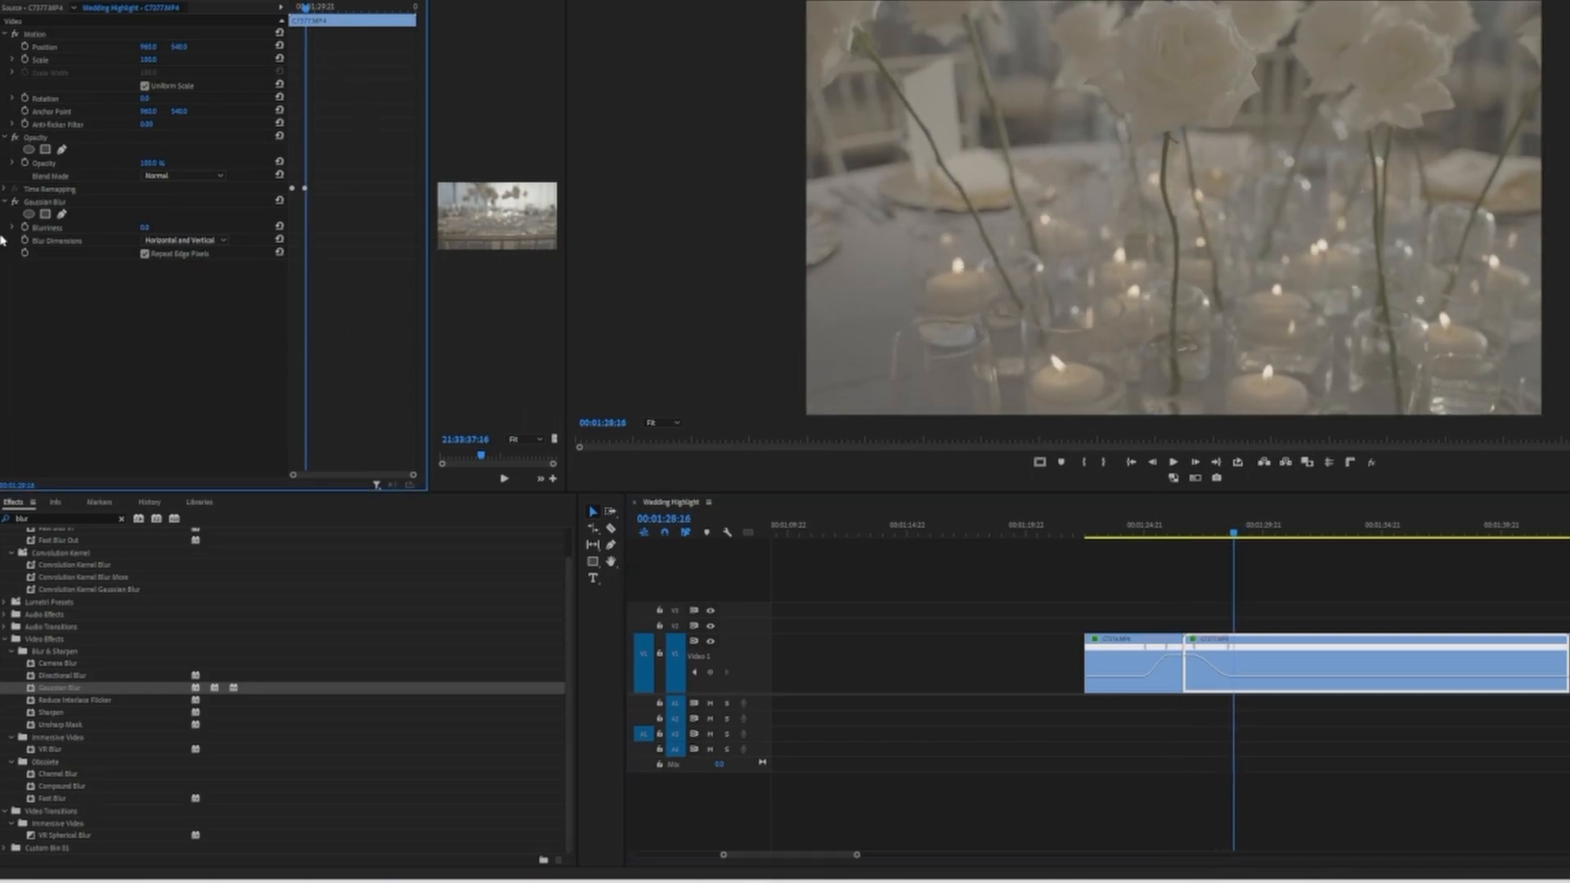
left_click(25, 227)
left_click_drag(306, 11, 291, 11)
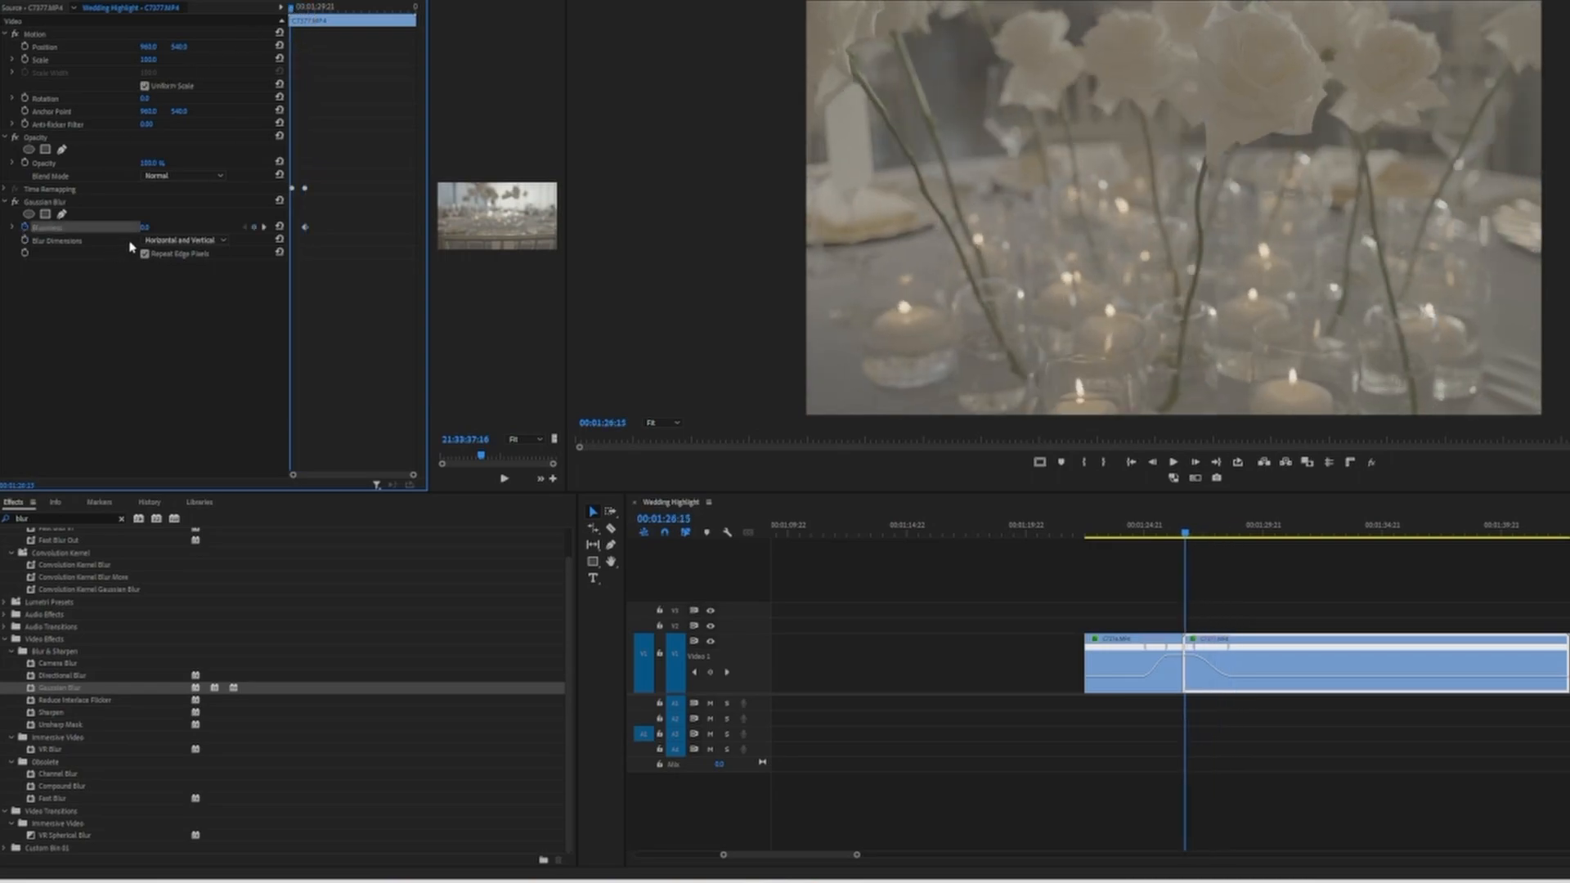
left_click_drag(145, 227, 179, 228)
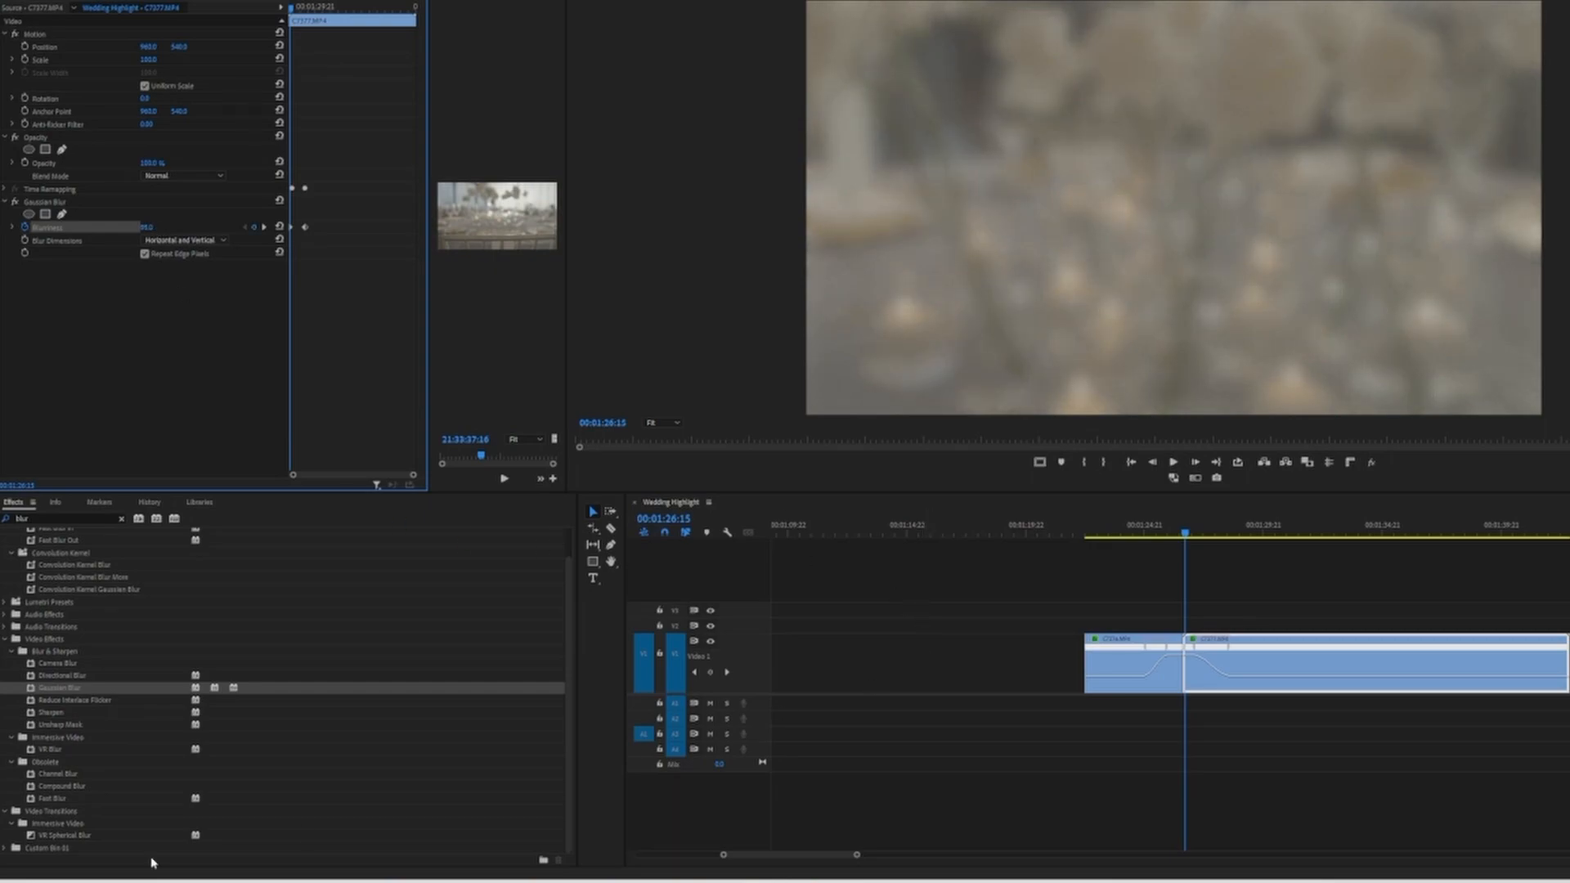
- Search the effects for "cross" and add a Cross Dissolve at the cut between the chair and candle clips
left_click(66, 516)
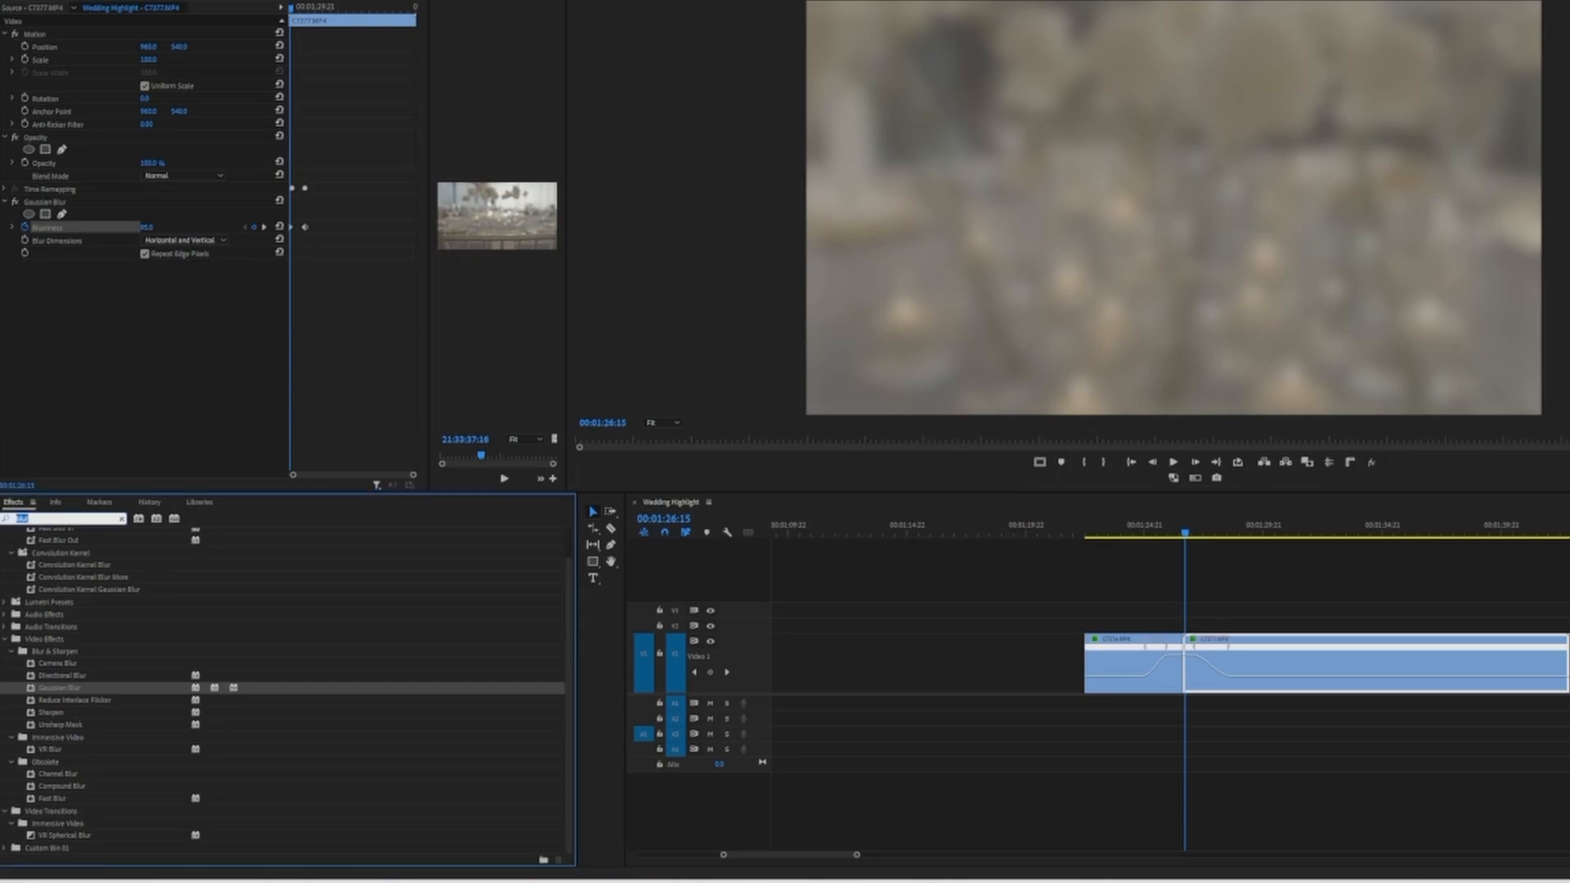
type("cross")
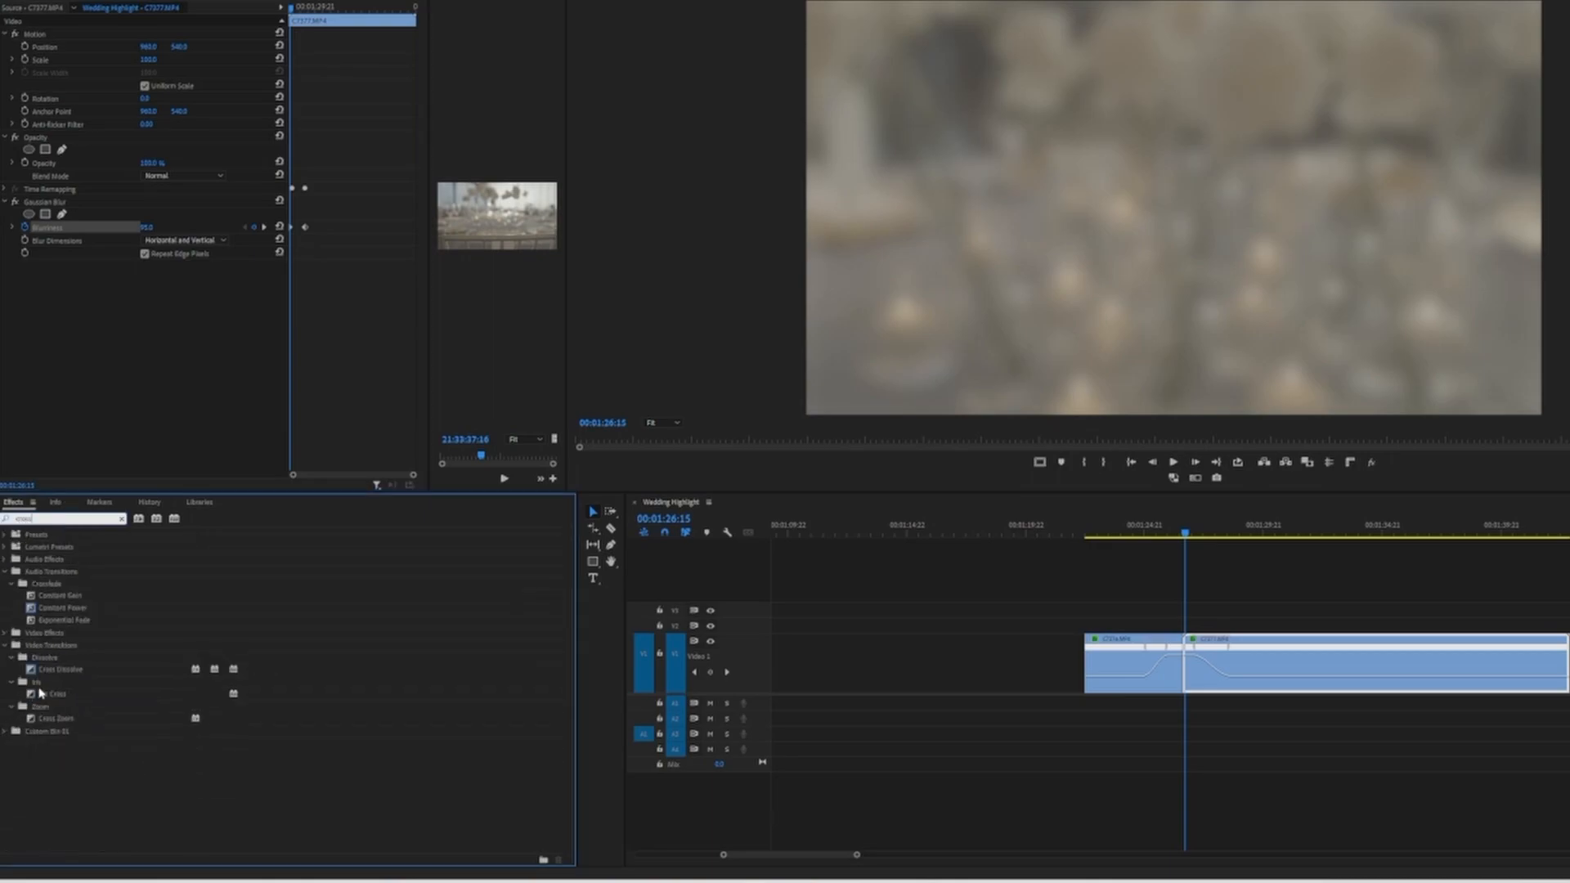
left_click(49, 671)
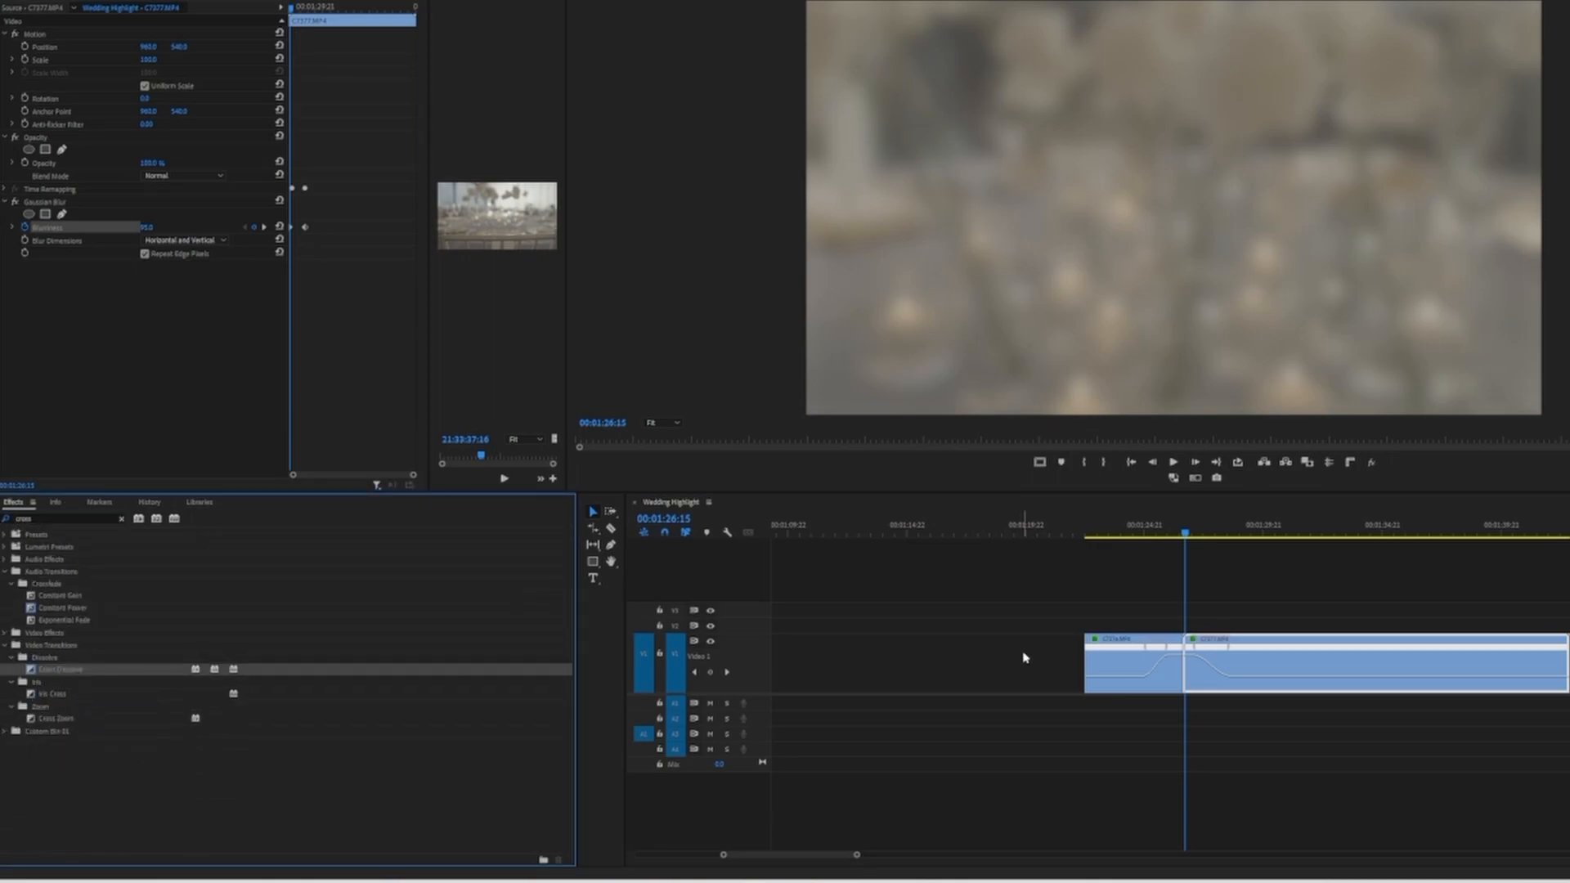
left_click_drag(1026, 658, 1200, 664)
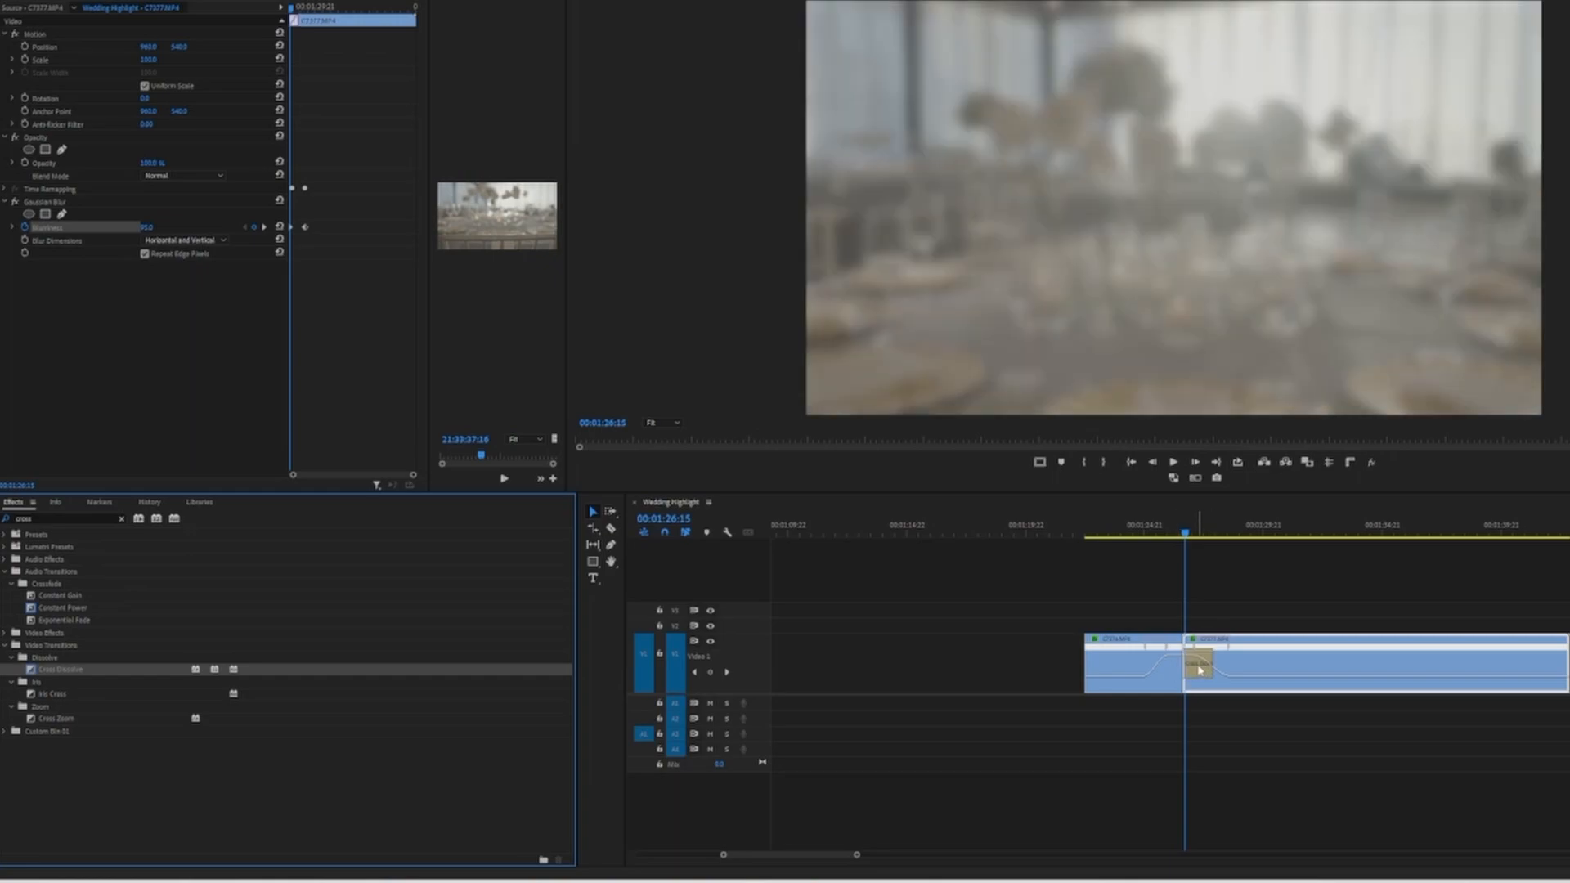
- Align the Cross Dissolve to the center of the cut and shorten its duration
left_click(1199, 667)
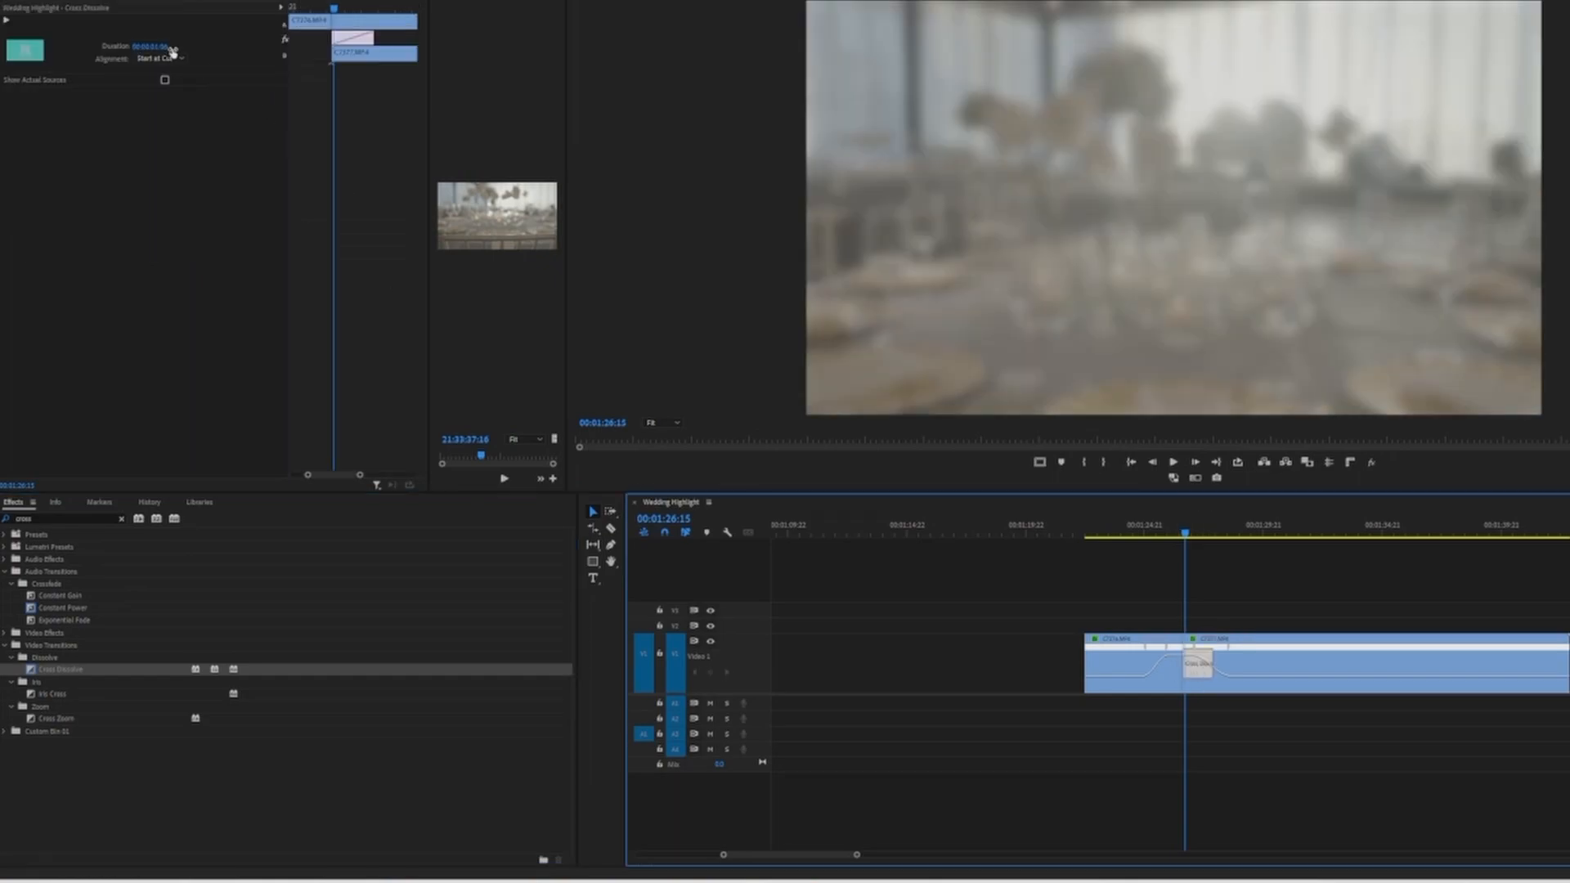
left_click(163, 59)
left_click(168, 70)
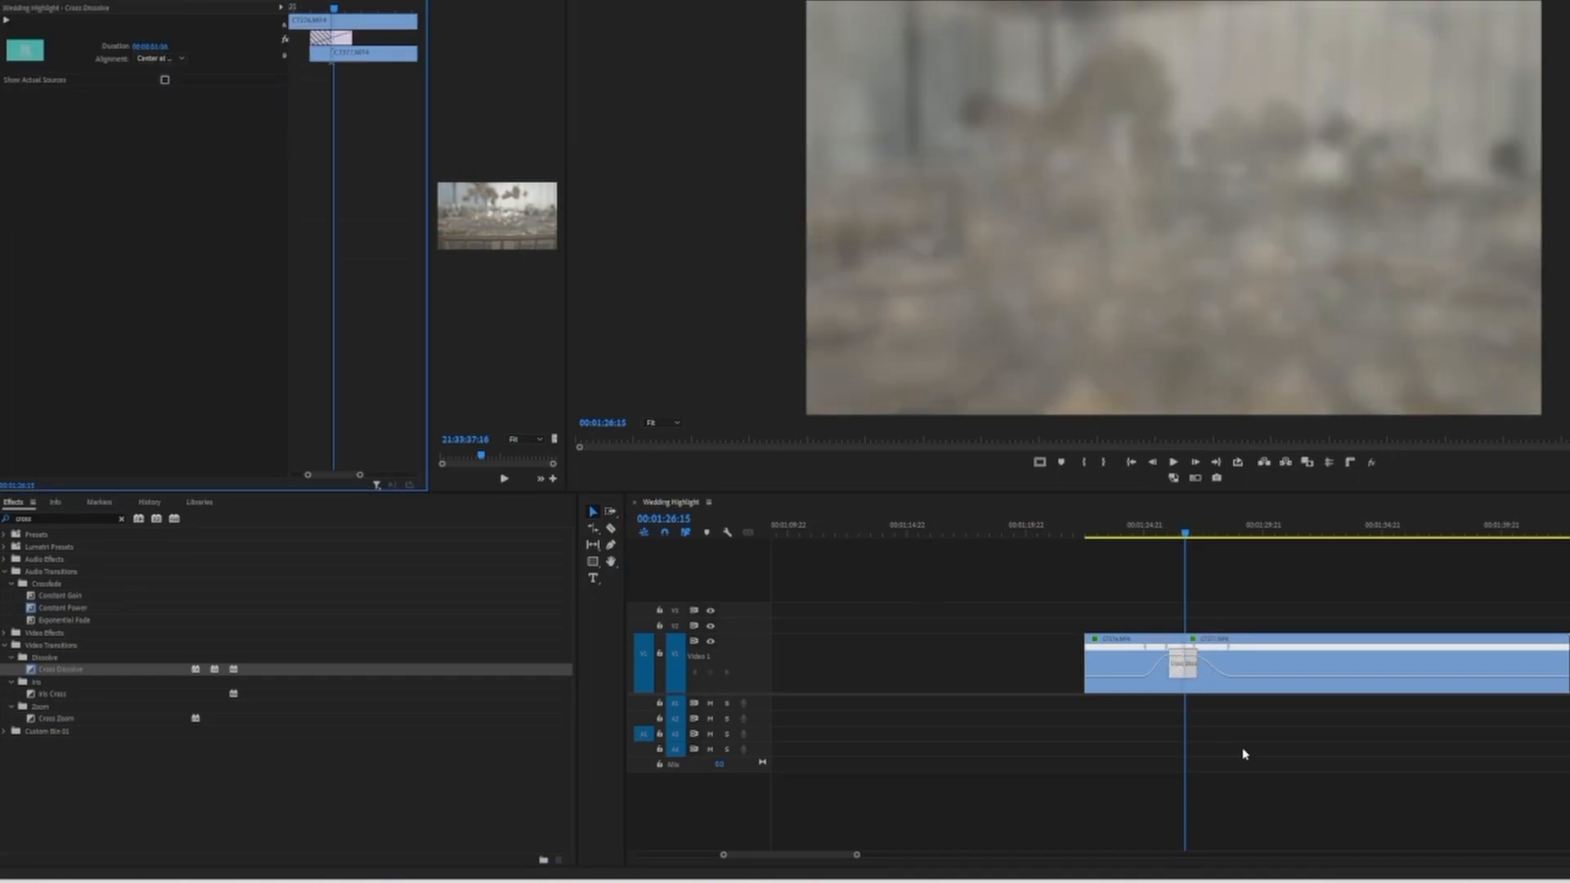
left_click(1172, 670)
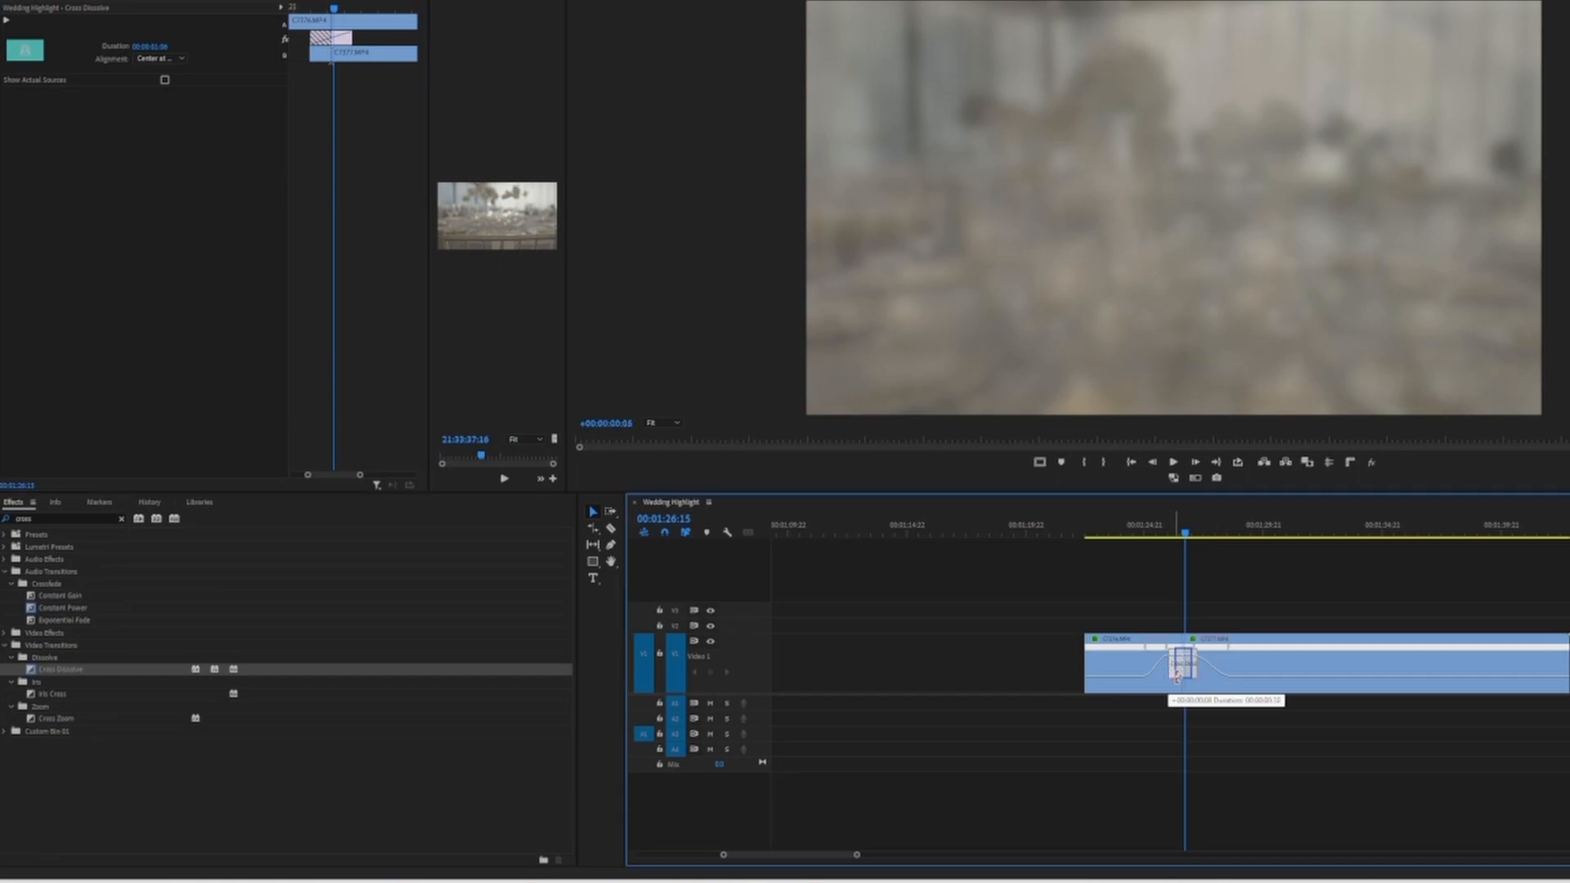
left_click(1038, 624)
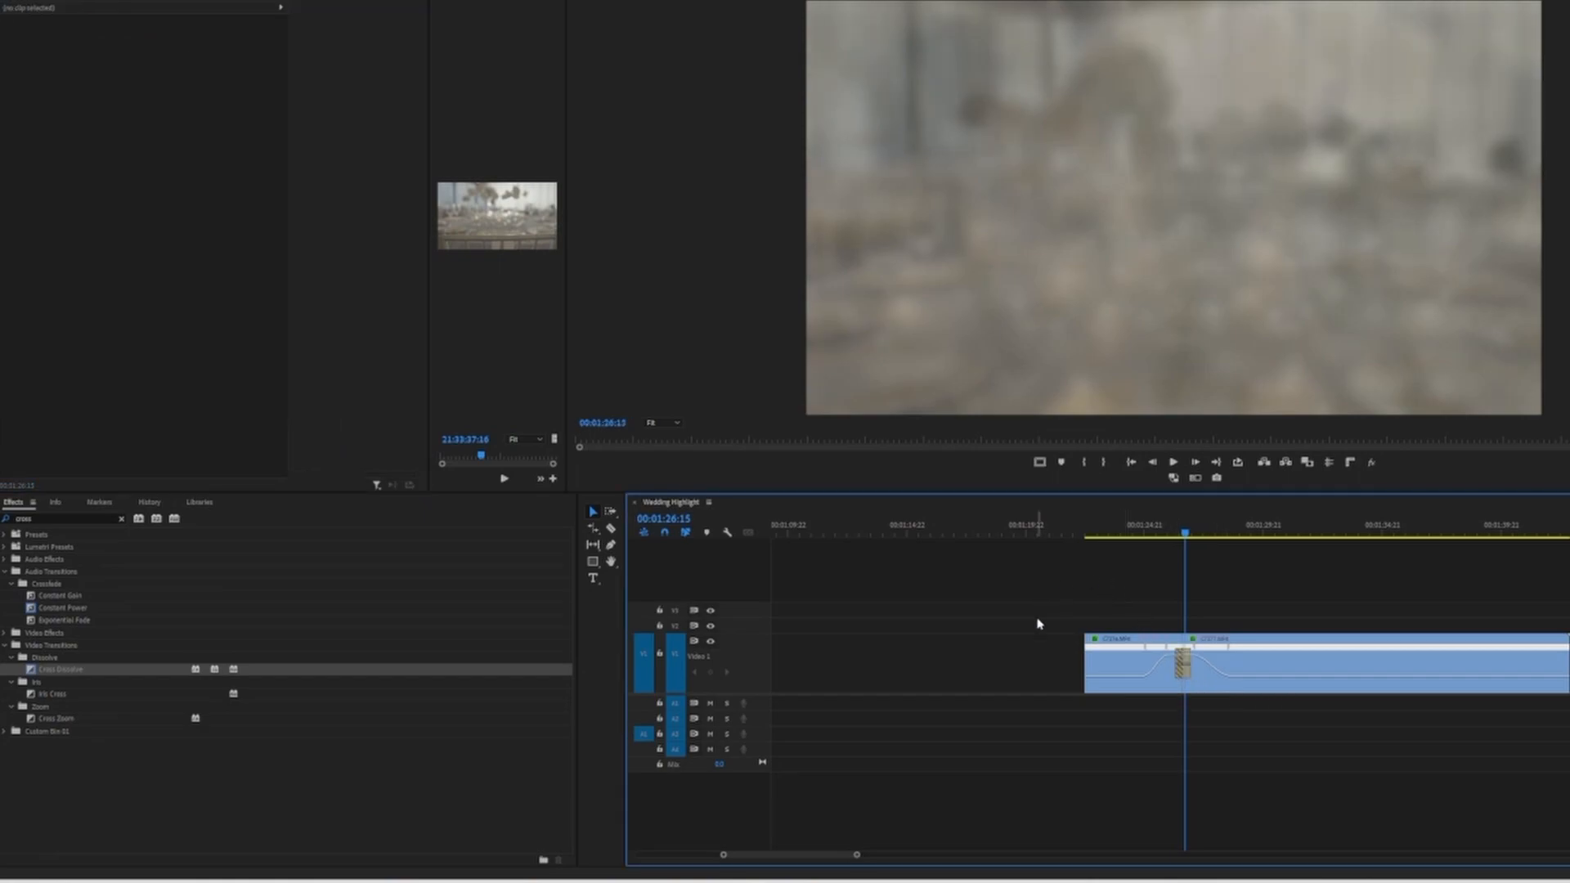
- Play and scrub through the blurred speed-ramp transition, replaying it from 00:01:25:12
left_click(1108, 533)
key("space")
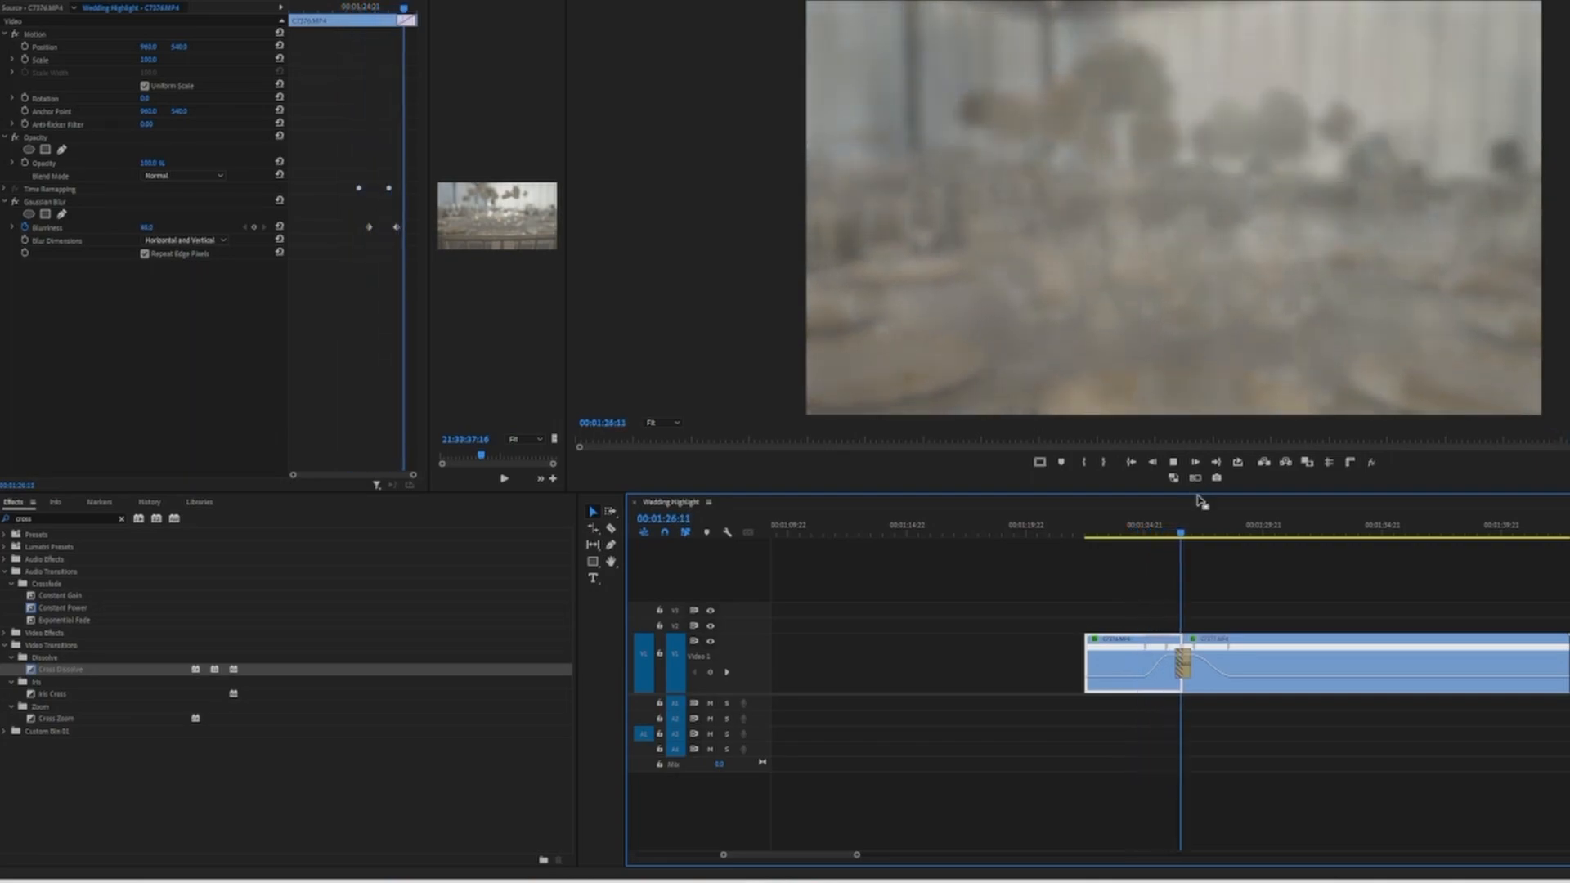
left_click_drag(1147, 535, 1207, 540)
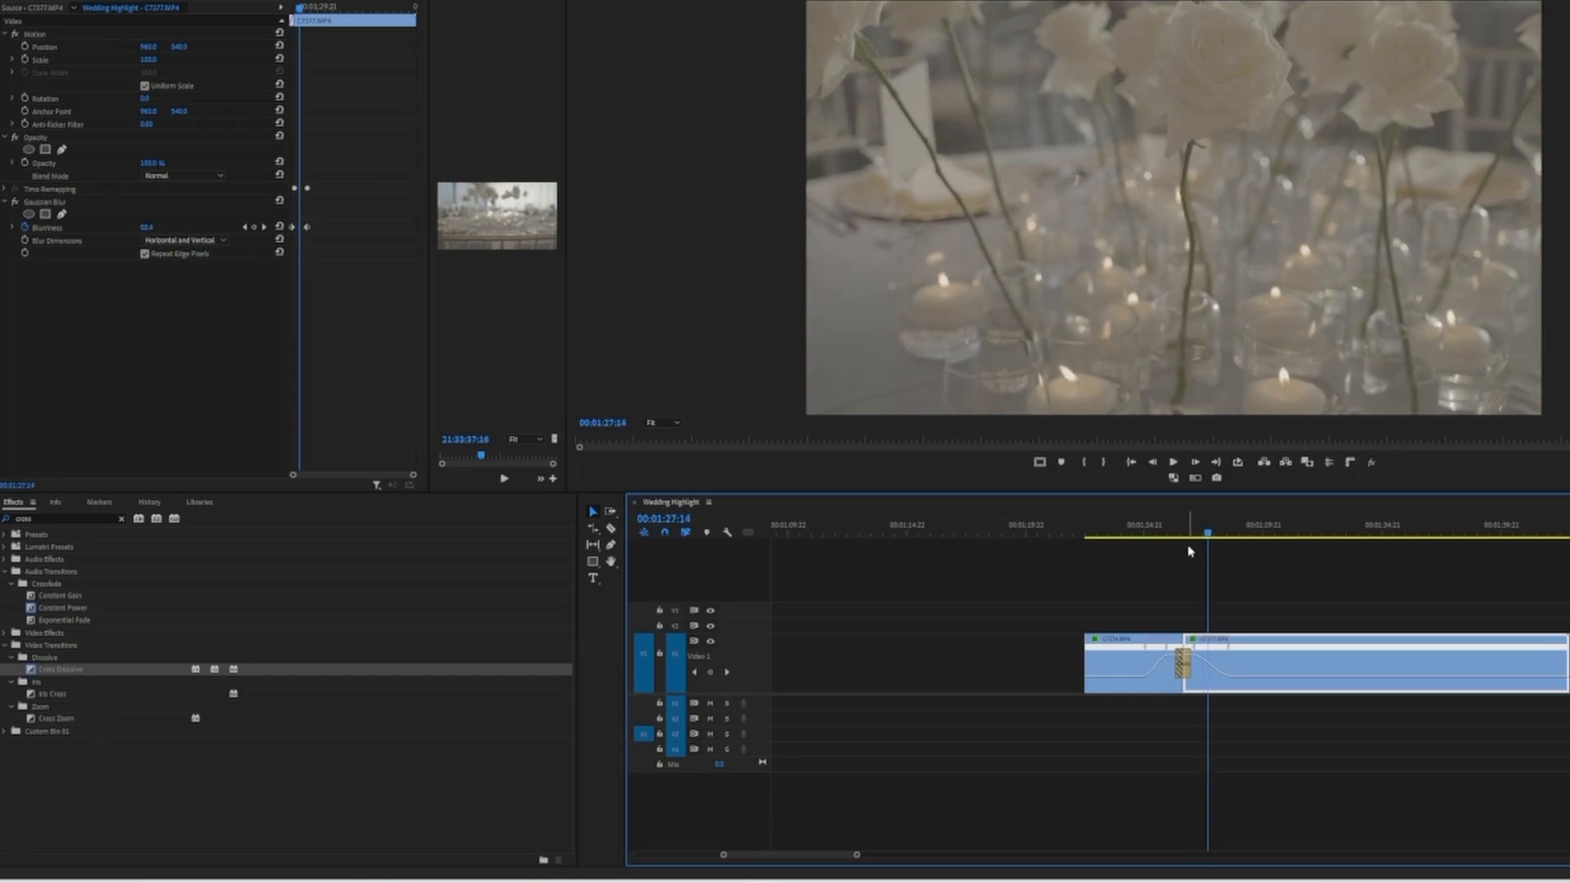
left_click(1160, 535)
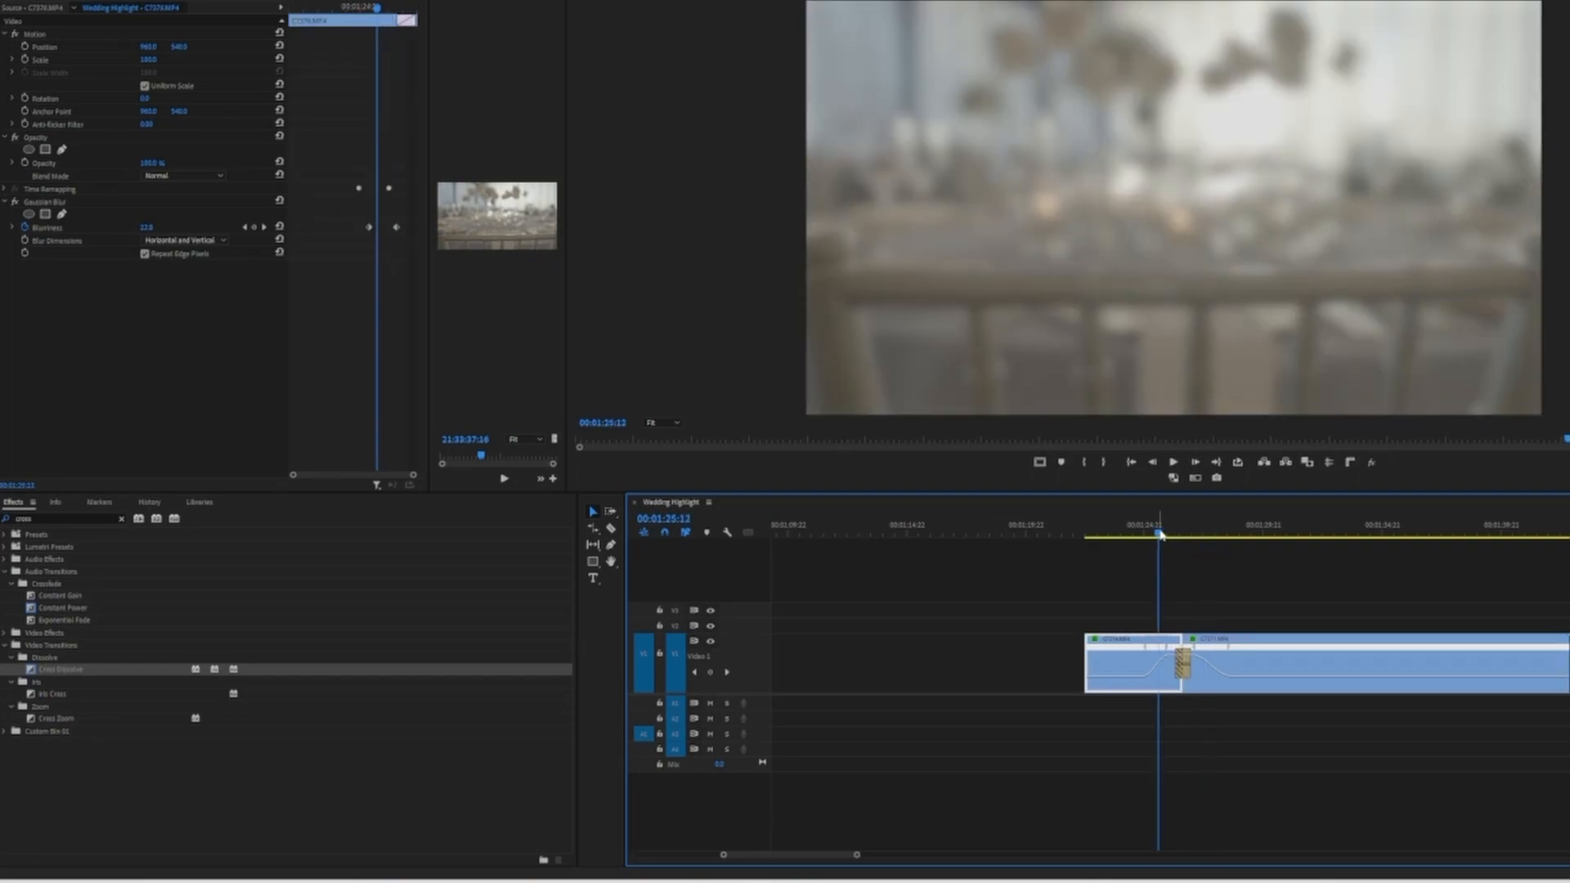
key("space")
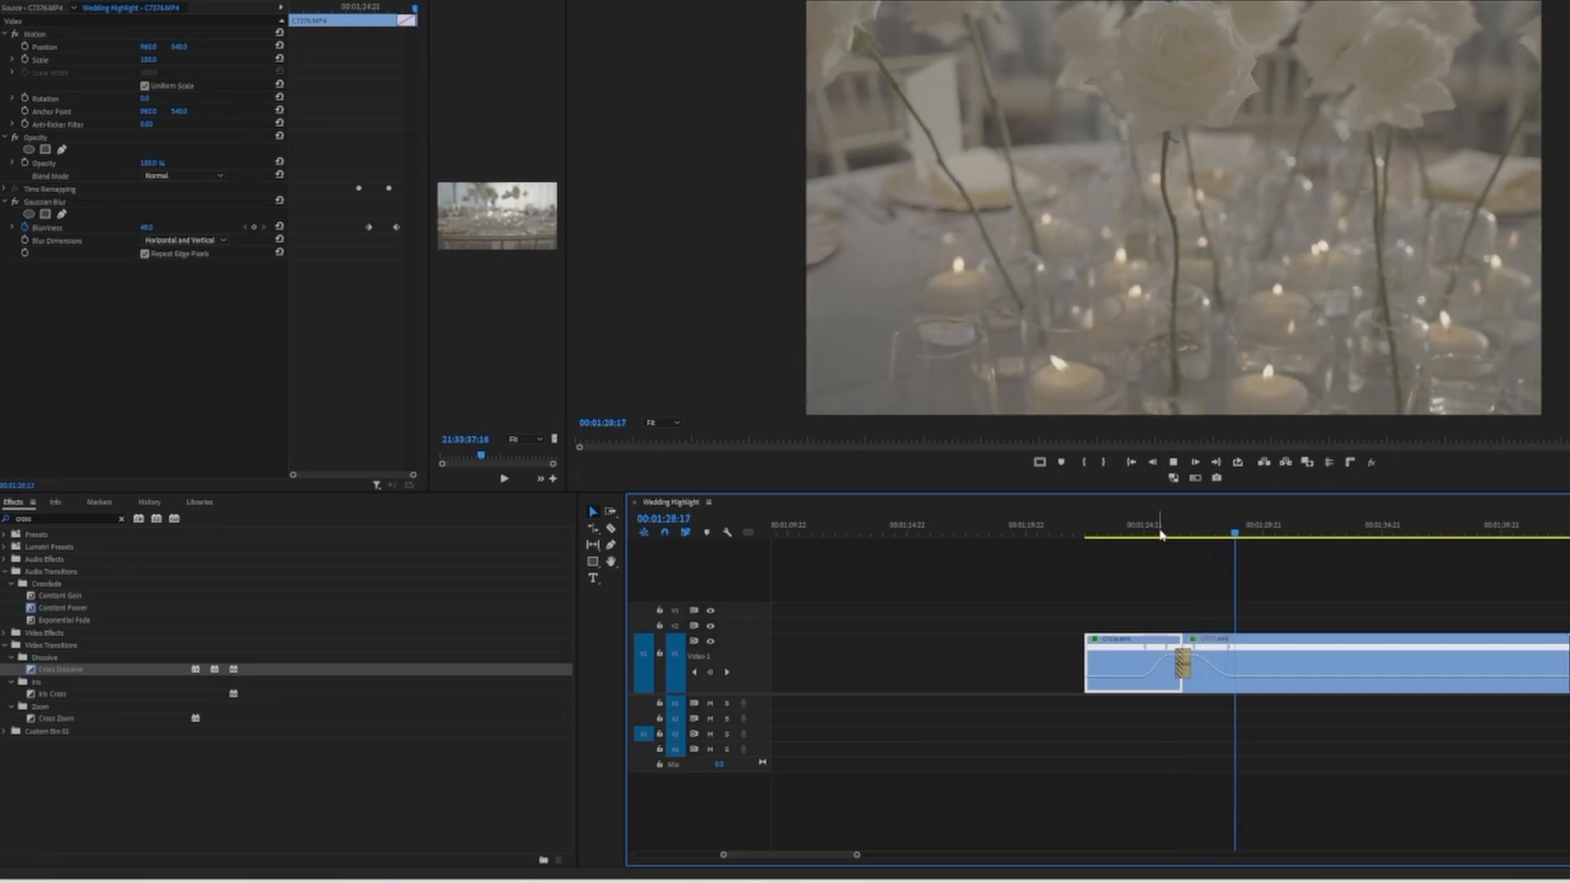
- Shorten the candle clip's speed ramp after the cut
left_click(1239, 667)
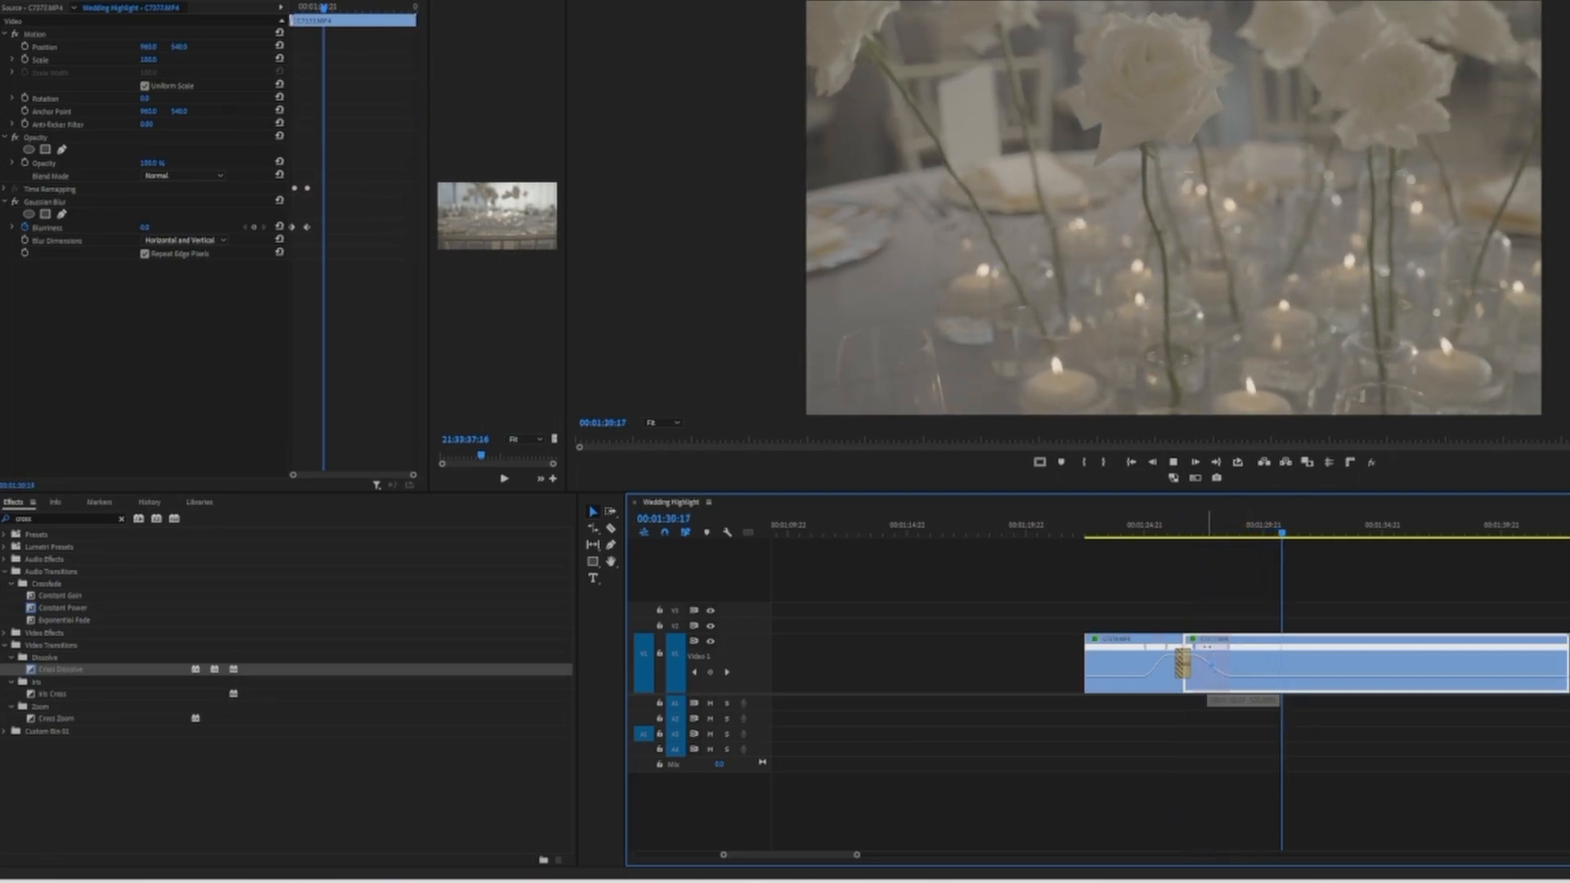